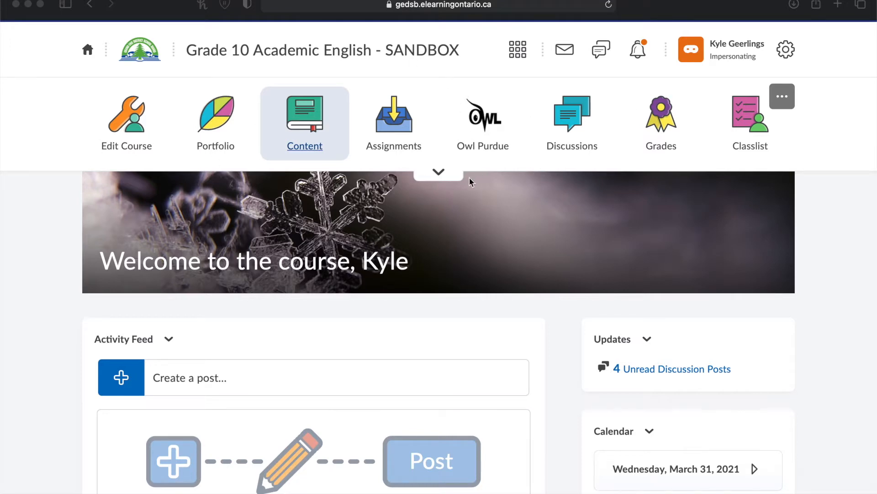
- Check the full set of links in the course navbar and open the navbar for editing
left_click(438, 175)
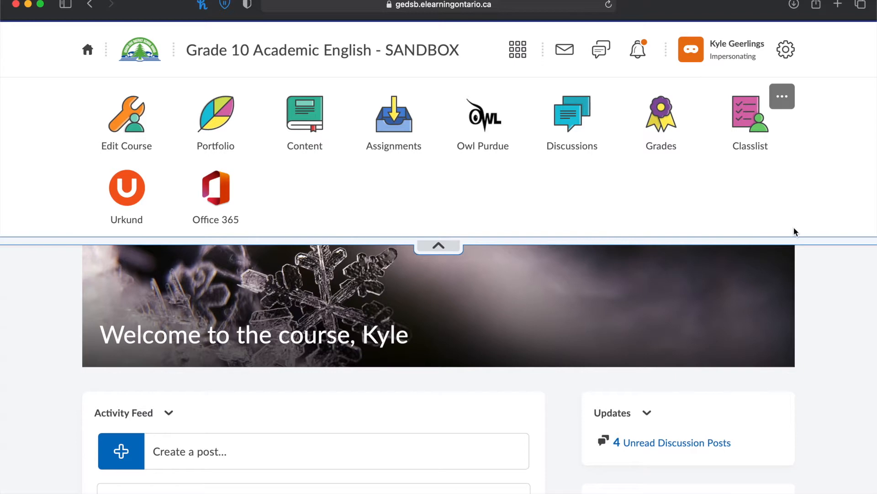
left_click(439, 244)
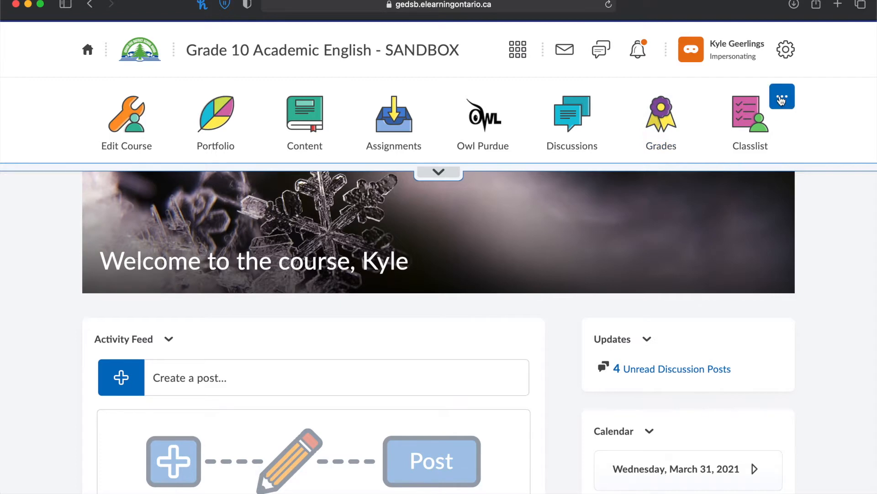
left_click(779, 101)
left_click(754, 140)
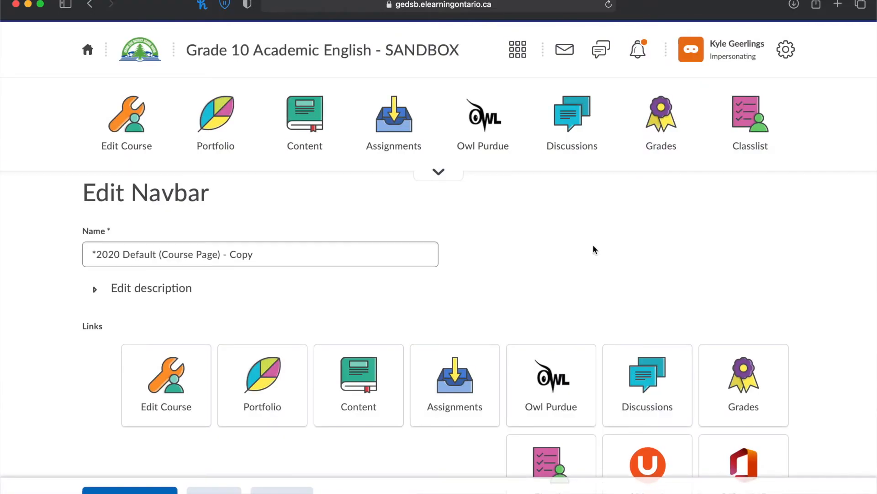
- Find the Checklist link by searching the available links for "check" and add it to the navbar
scroll(593, 245, "down", 5)
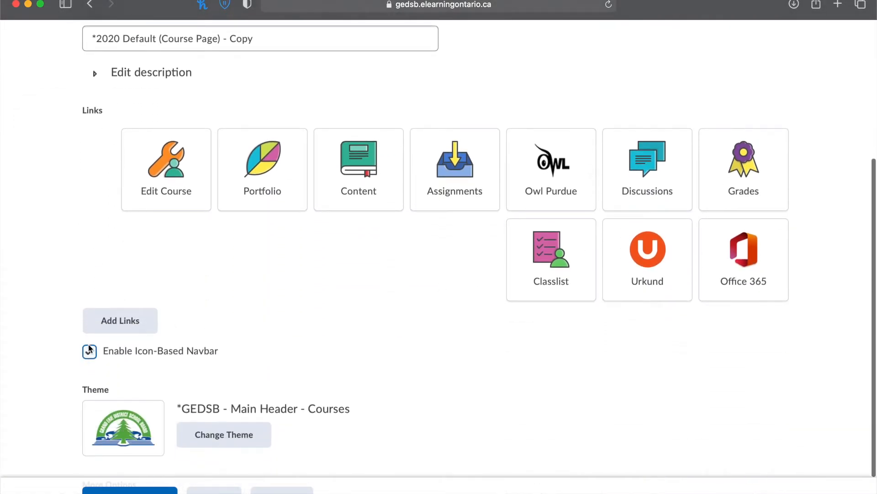
left_click(132, 325)
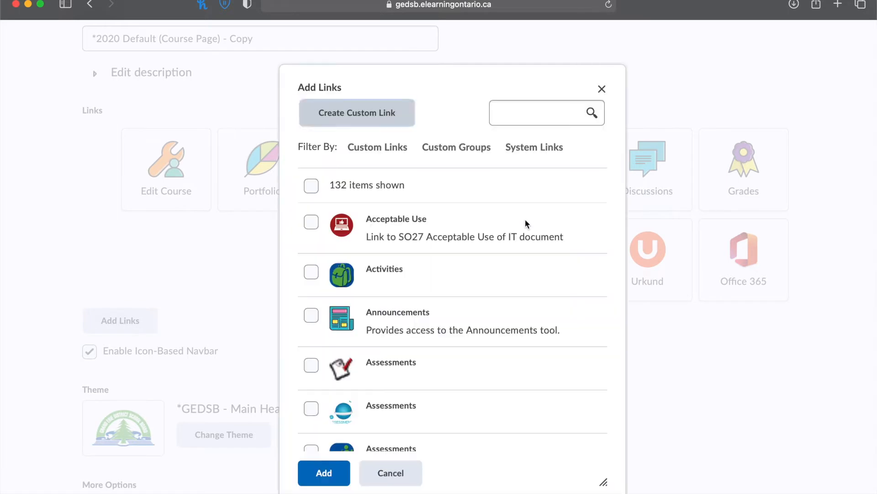
scroll(513, 332, "down", 1)
scroll(514, 333, "down", 10)
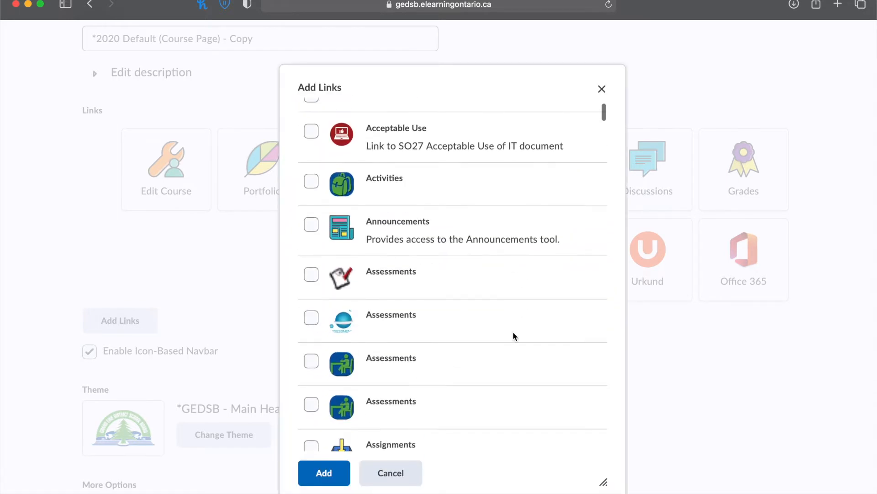
scroll(512, 325, "up", 10)
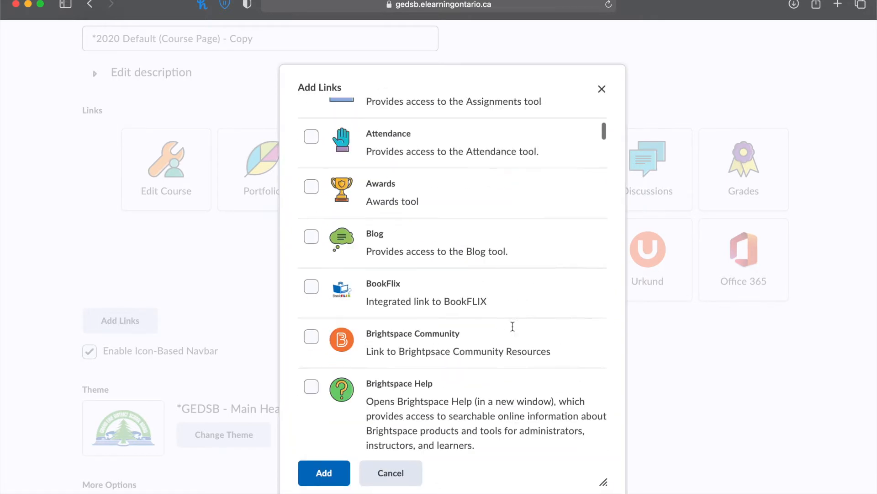
left_click(520, 113)
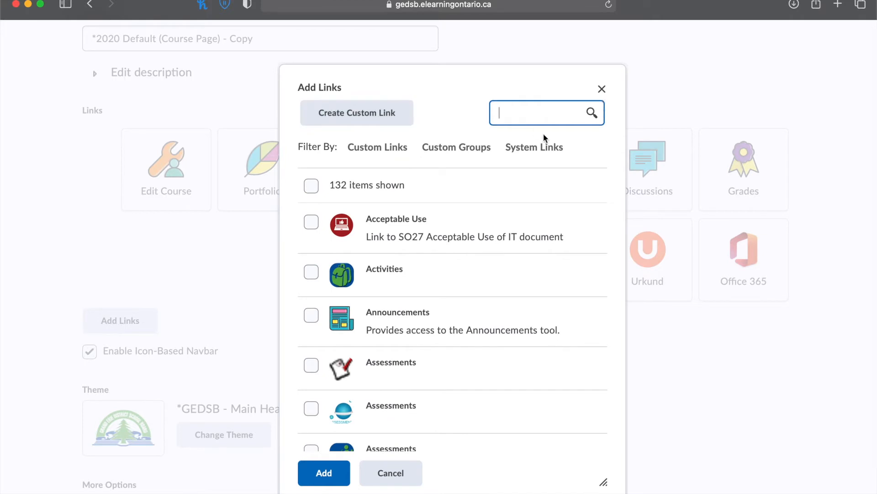
type("check")
key("Return")
left_click(311, 223)
left_click(324, 473)
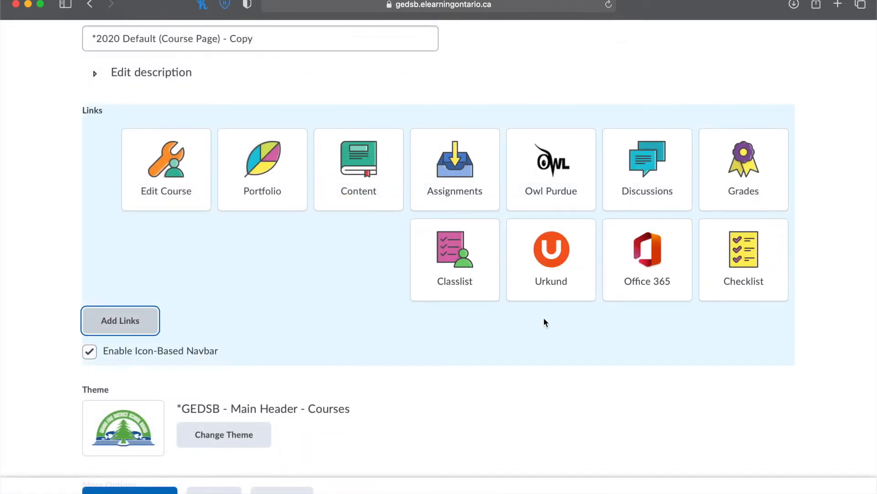
- Move the Checklist link between Assignments and Owl Purdue, and save the navbar
mouse_move(750, 262)
left_mouse_down()
mouse_move(671, 229)
mouse_move(520, 185)
left_mouse_up()
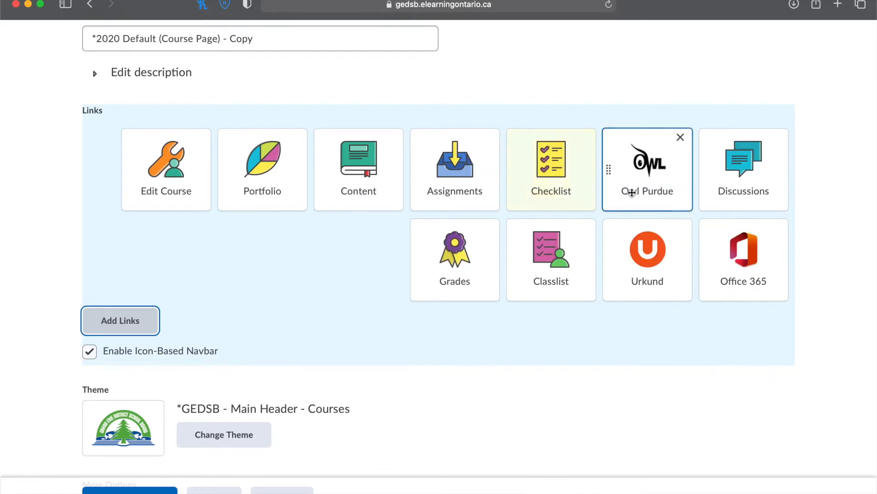
scroll(569, 166, "up", 2)
scroll(569, 166, "up", 1)
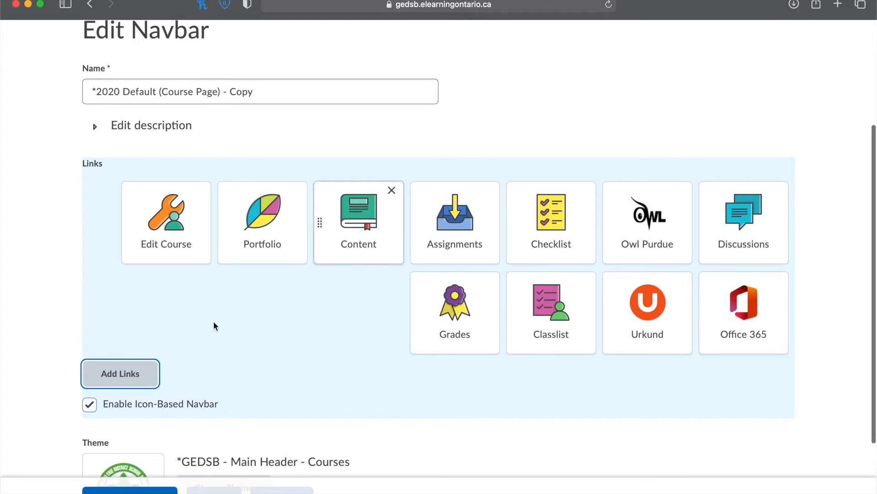
left_click(124, 491)
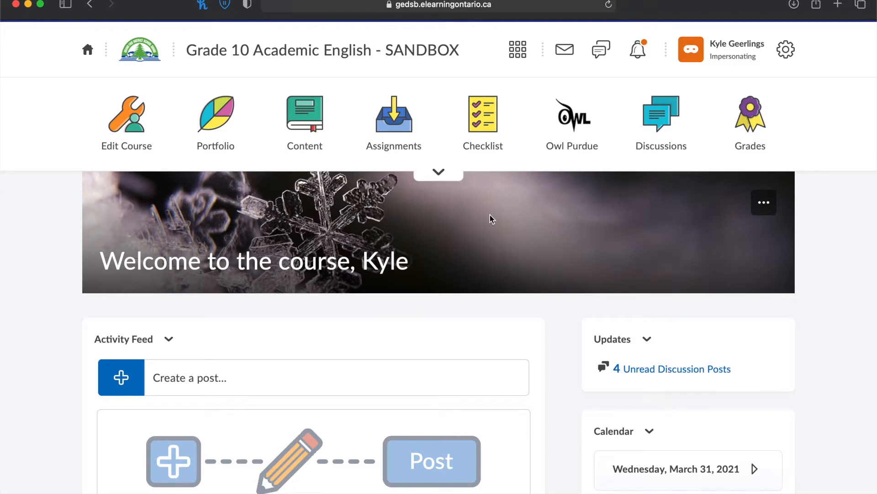
- Start a new checklist in the course's Checklist tool and name it "Inquiry Project Checklist"
left_click(482, 122)
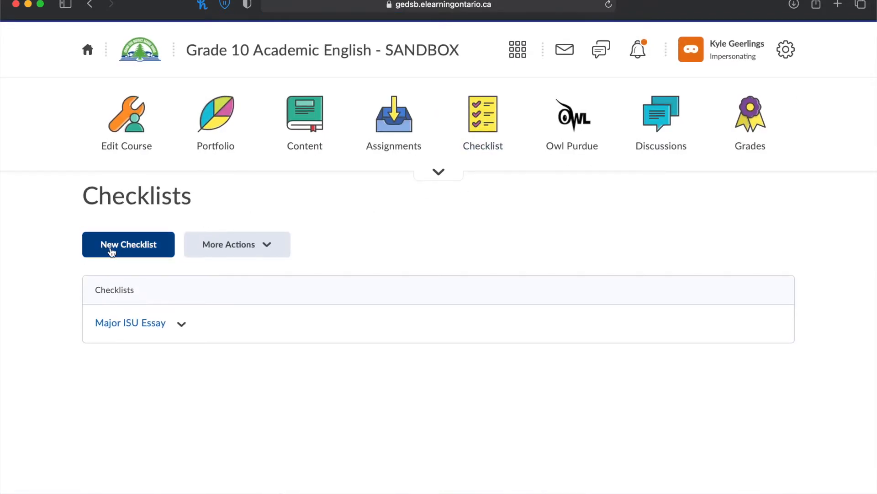
left_click(129, 246)
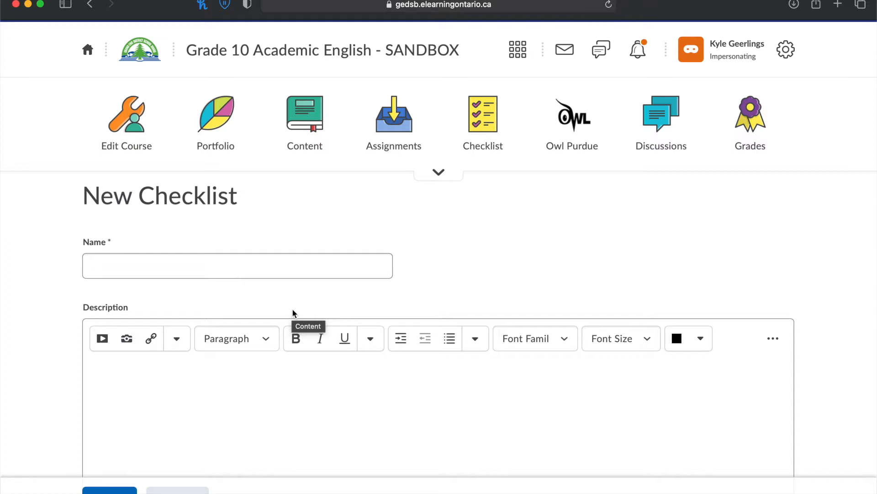
left_click(256, 268)
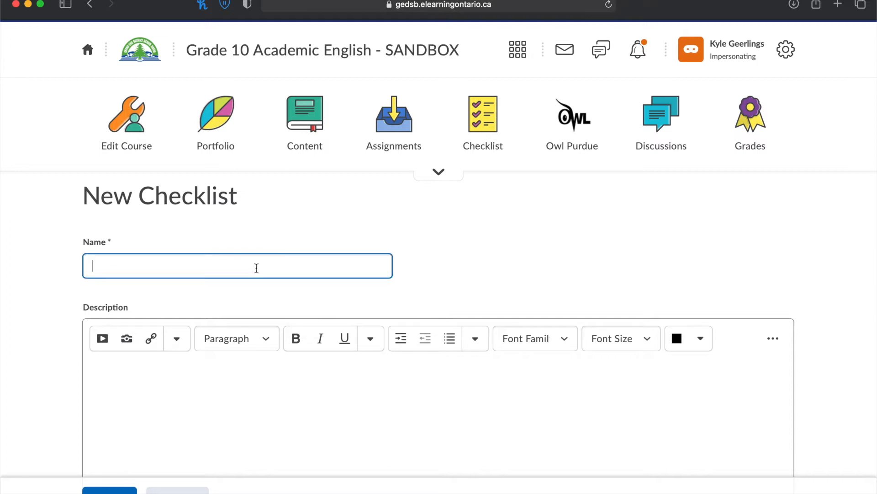
type("Inquiry Project Checklist")
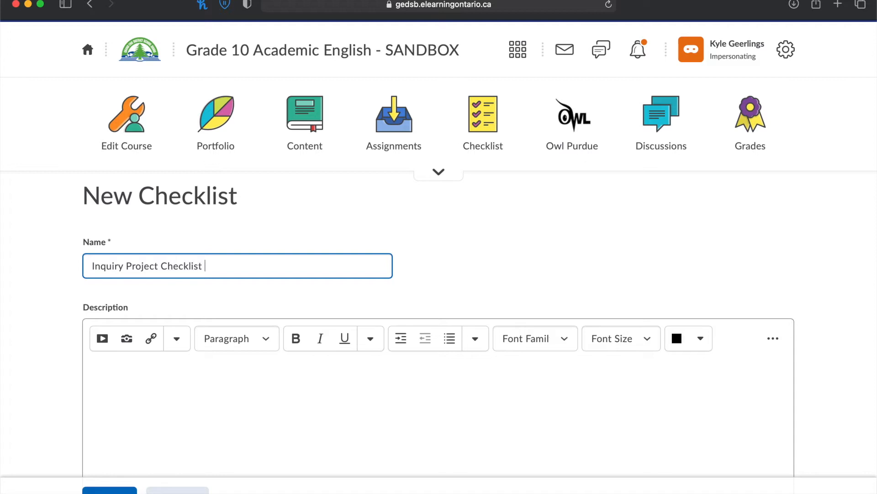
- Save the new checklist with an empty description and the new-window option switched off
scroll(345, 385, "down", 3)
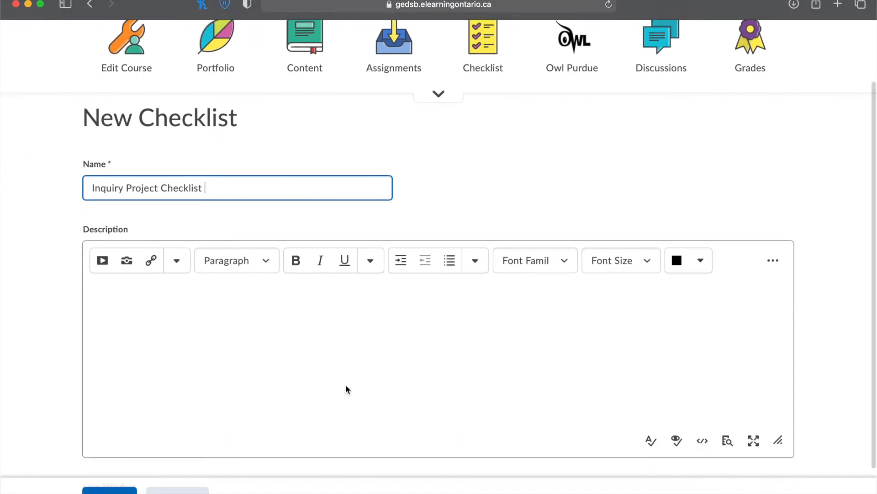
scroll(293, 265, "down", 3)
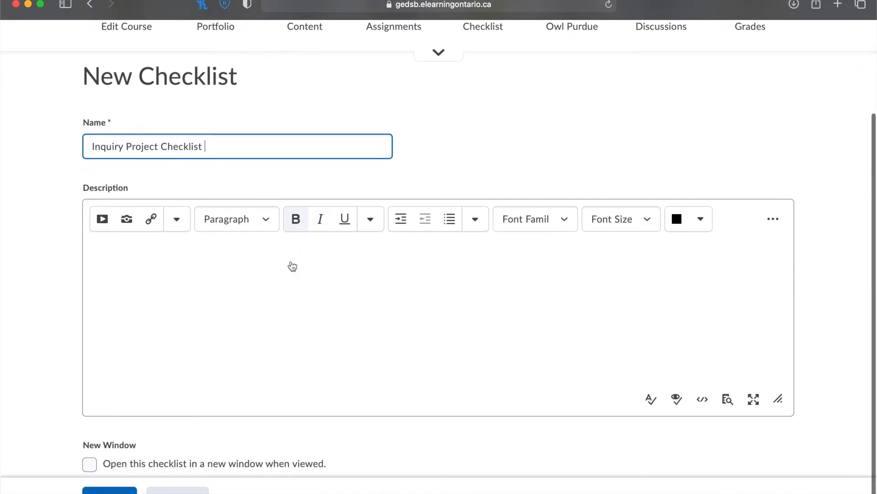
left_click(238, 246)
scroll(327, 315, "down", 1)
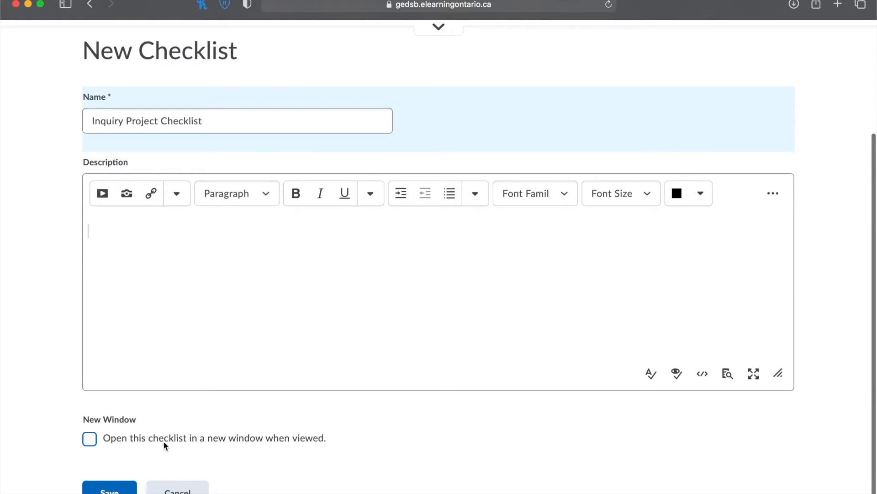
left_click(143, 439)
left_click(126, 439)
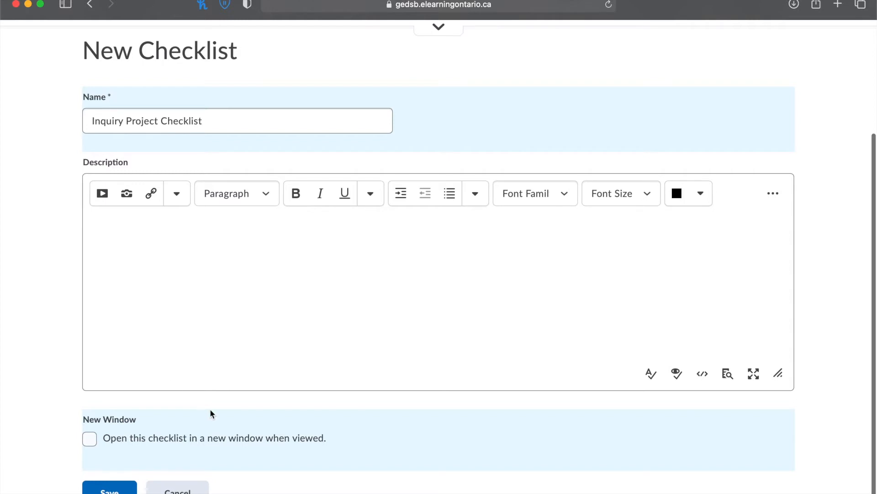
left_click(109, 489)
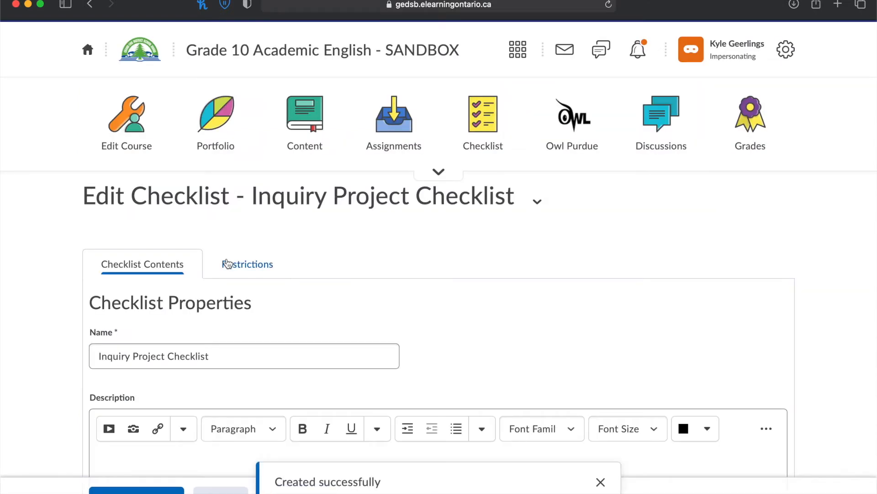
- Look over the checklist's edit page, from its properties down to the Categories and Items section
scroll(383, 298, "down", 5)
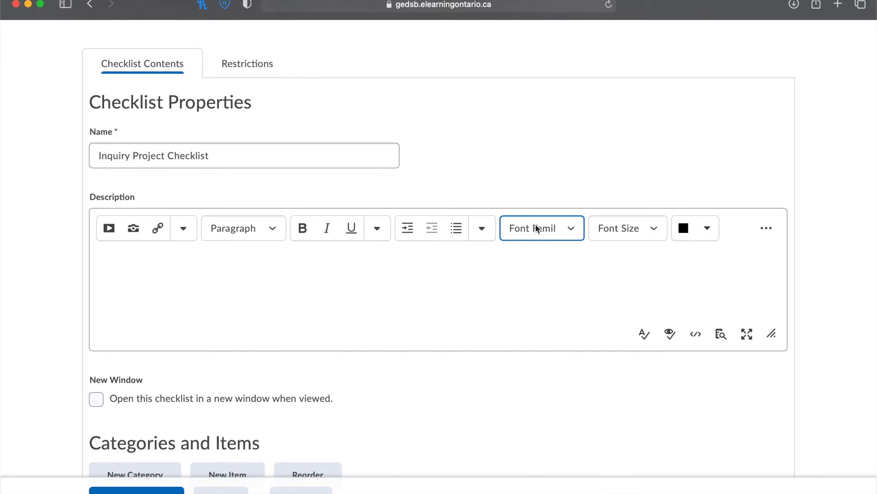
scroll(535, 227, "up", 2)
left_click_drag(115, 104, 475, 114)
left_click(419, 238)
scroll(419, 239, "down", 7)
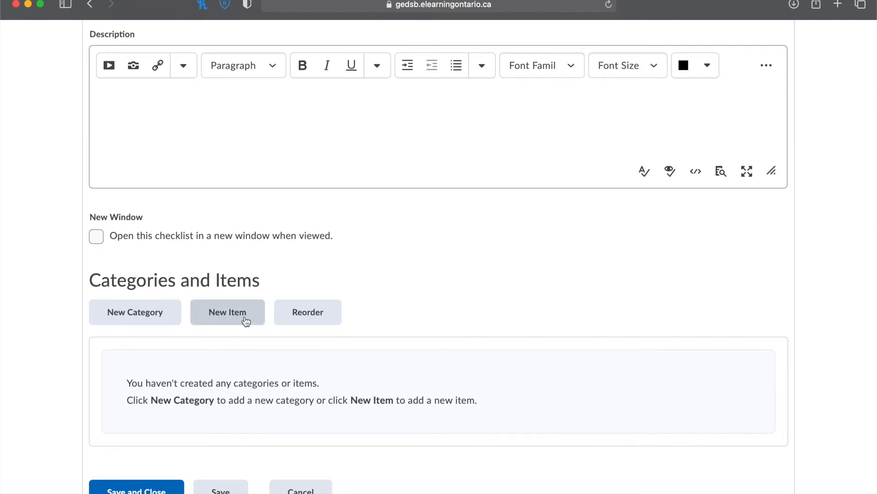
scroll(245, 321, "up", 8)
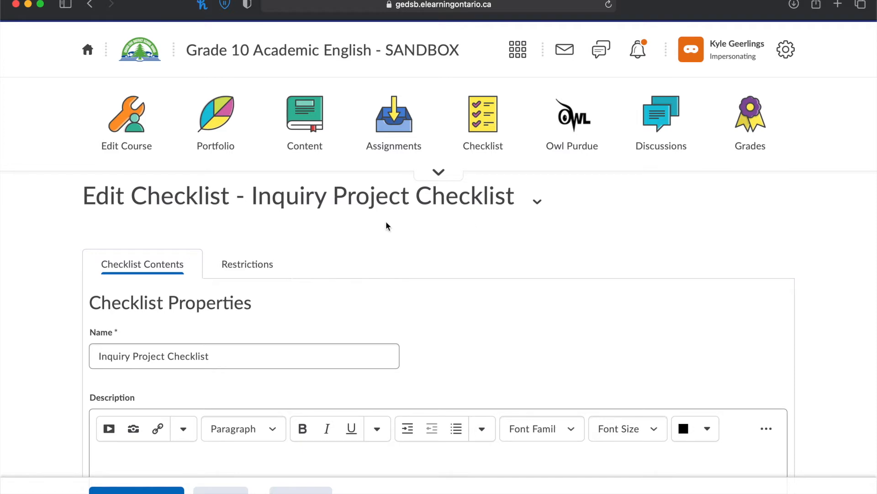
scroll(536, 234, "down", 8)
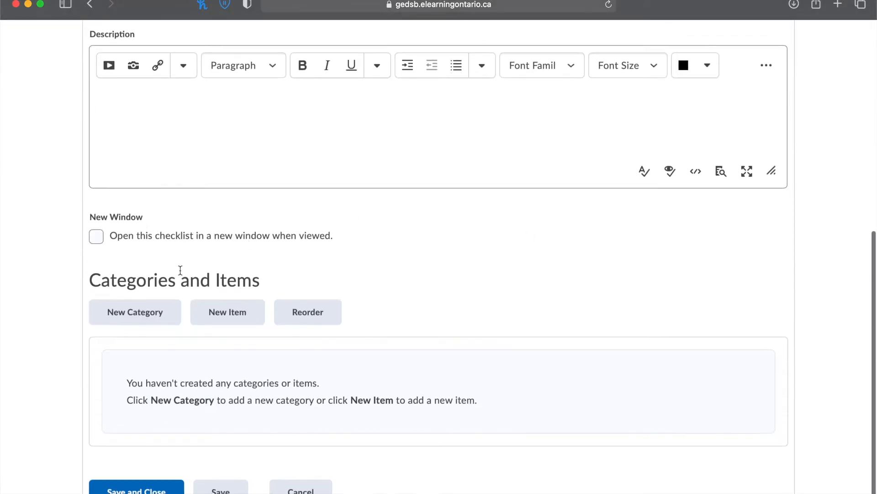
- Create a checklist category named "Research" and save it, continuing with another new category
left_click(135, 314)
left_click(232, 265)
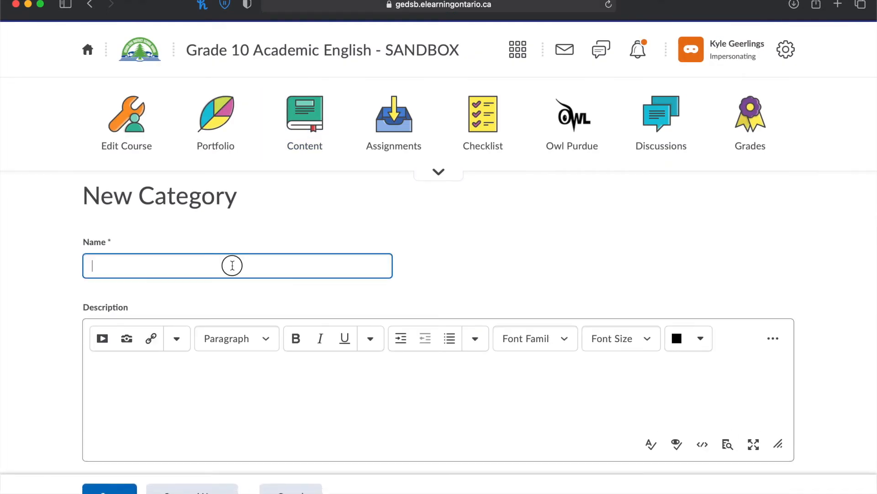
type("Resea")
key("BackSpace")
key("BackSpace")
key("BackSpace")
type("s")
key("BackSpace")
type("search")
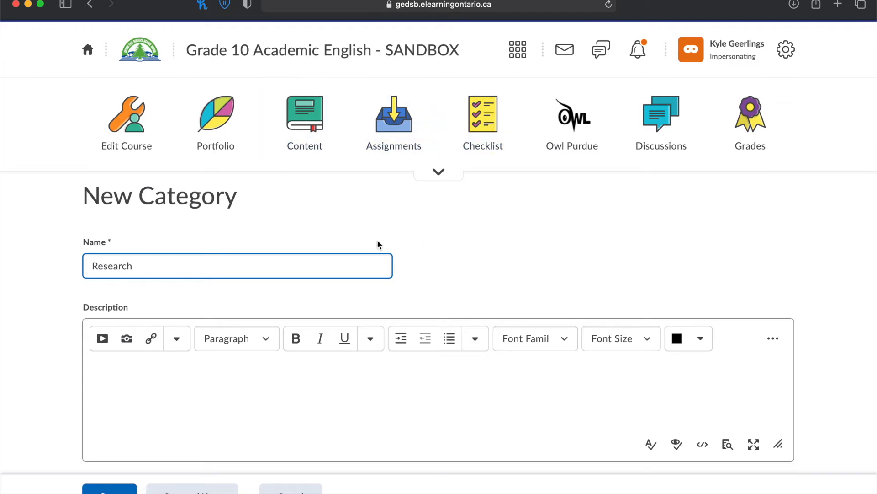
scroll(226, 246, "down", 1)
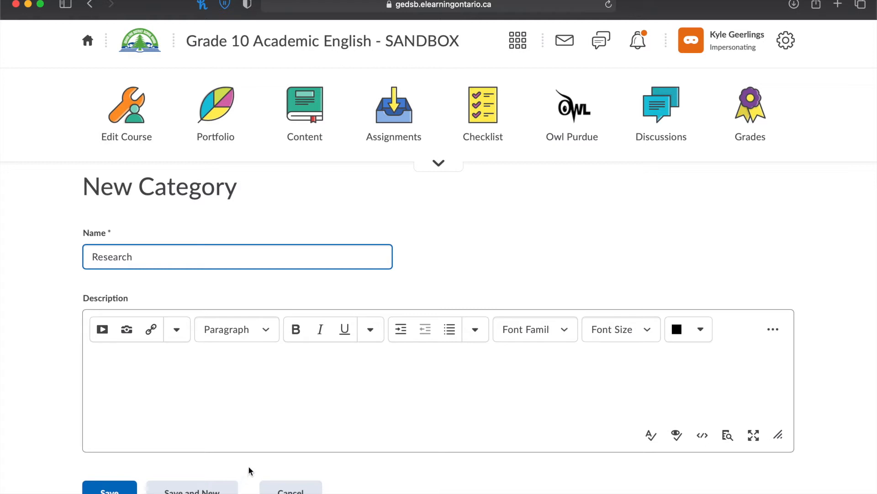
left_click(192, 490)
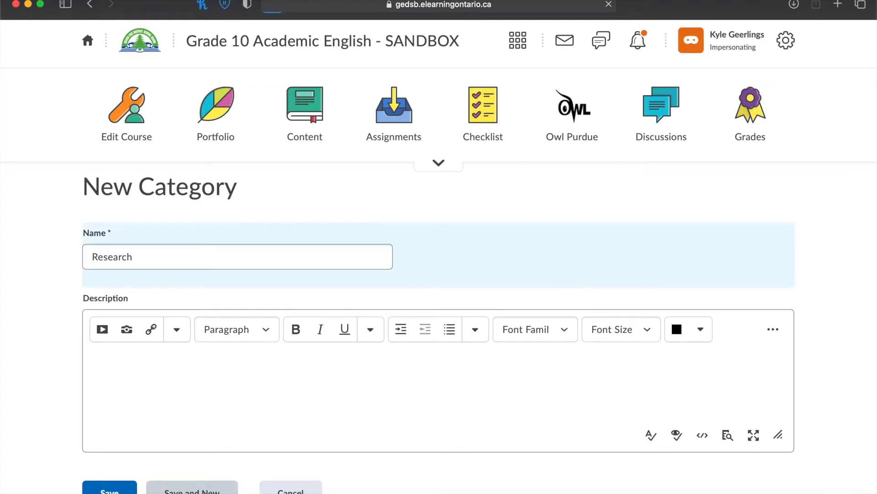
- Name the next category "Brainstorm" and save it, continuing with another new category
left_click(224, 266)
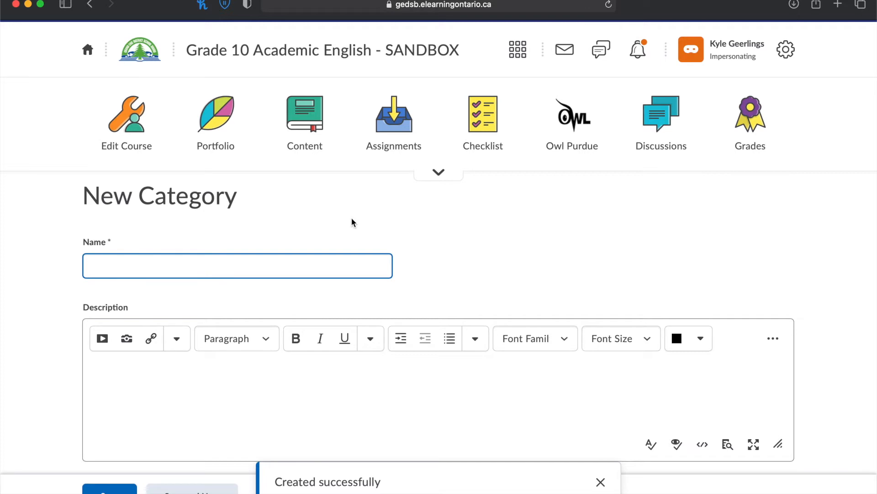
type("Brain")
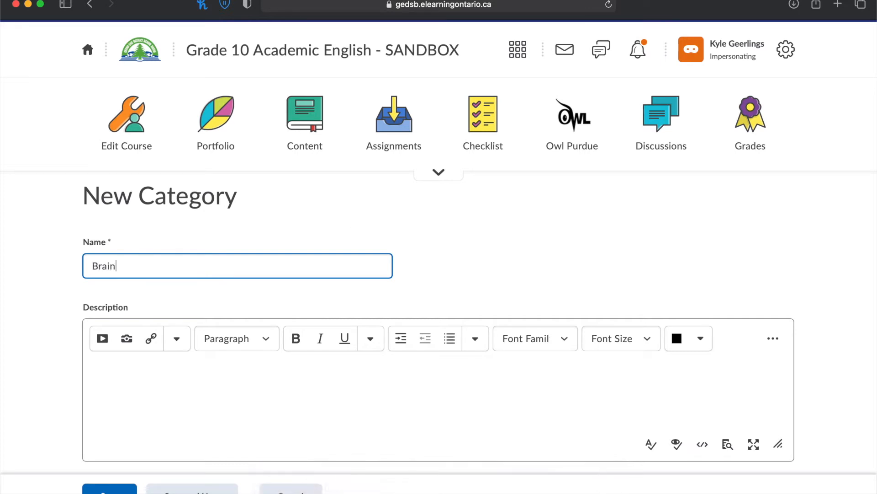
type("storm")
left_click(192, 486)
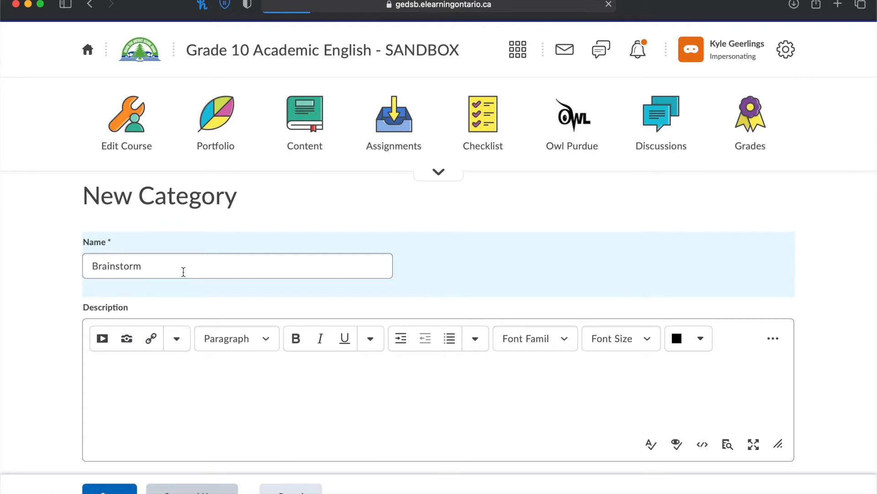
- Name the third category "Product" and save it, continuing with another new category
type("Prod")
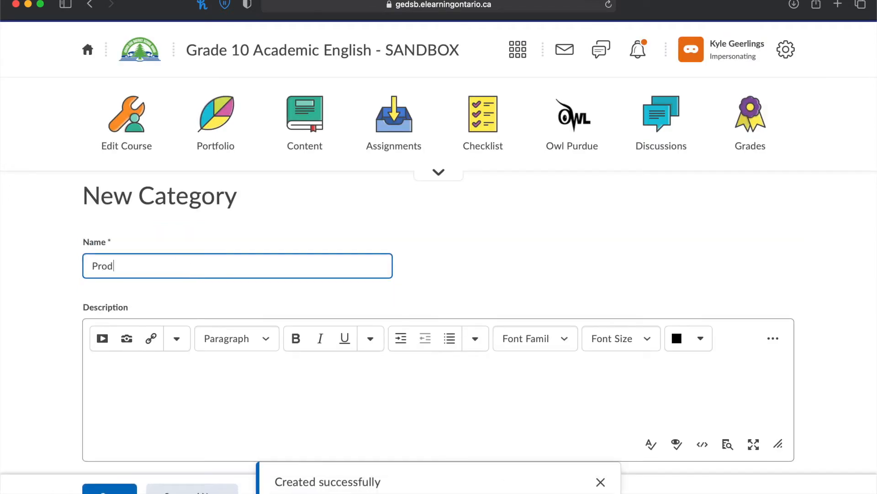
type("uct")
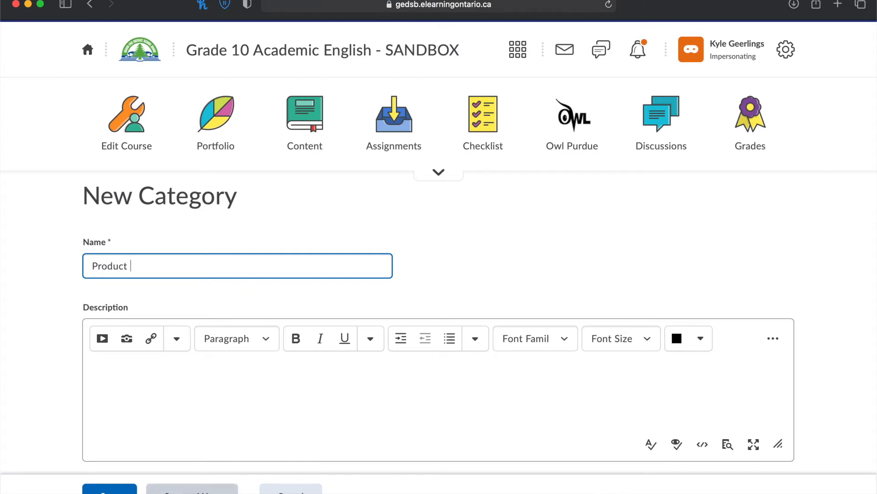
left_click(183, 488)
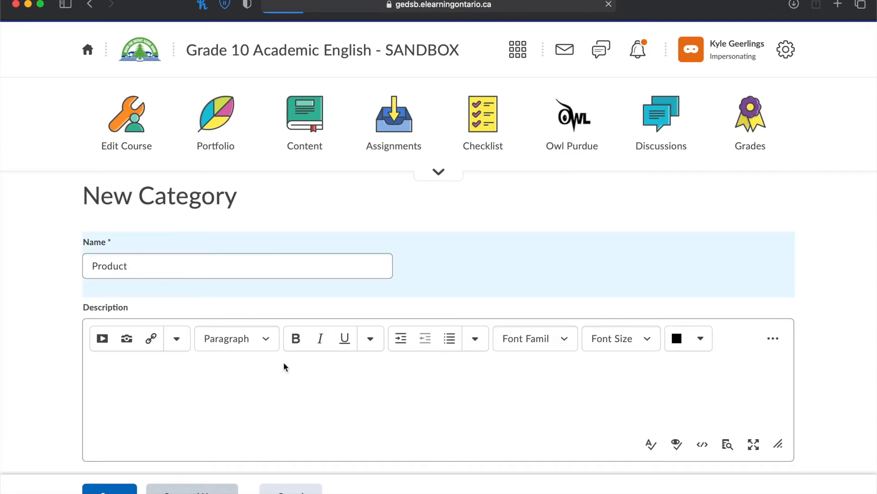
- Name the fourth category "Presentation", save it, and leave the extra blank category form without saving
type("Presentati")
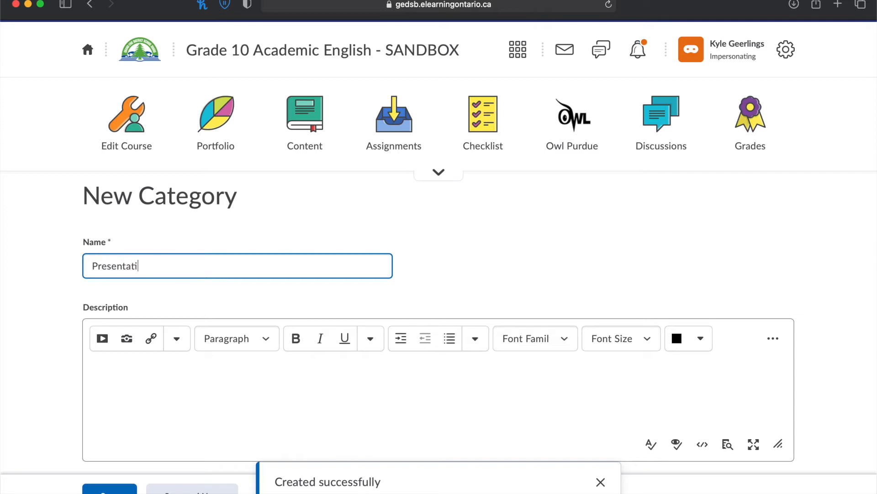
type("on")
left_click(183, 488)
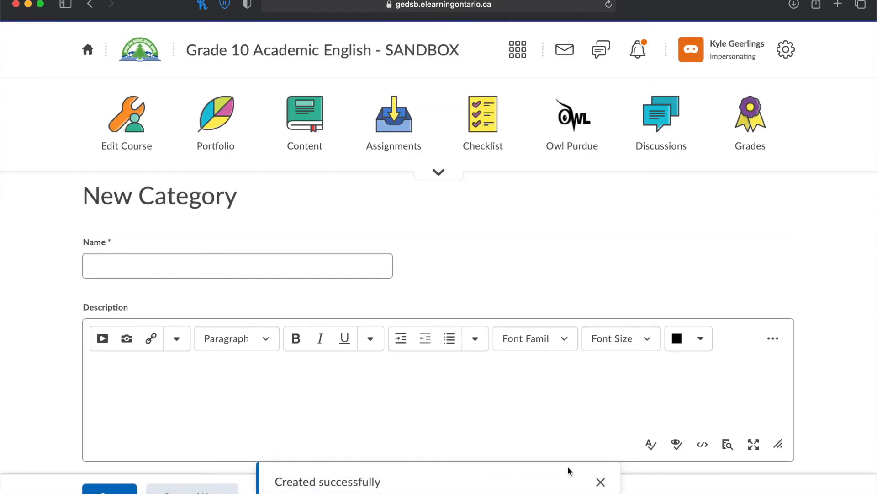
left_click(601, 482)
left_click(279, 487)
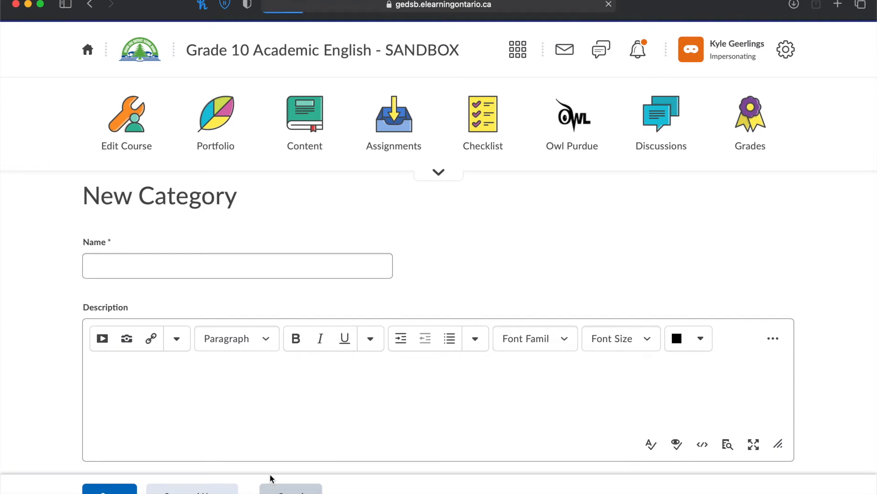
- Reorder the checklist categories by setting Brainstorm's sort order to 1, and save the new order
scroll(306, 319, "down", 9)
scroll(307, 322, "down", 2)
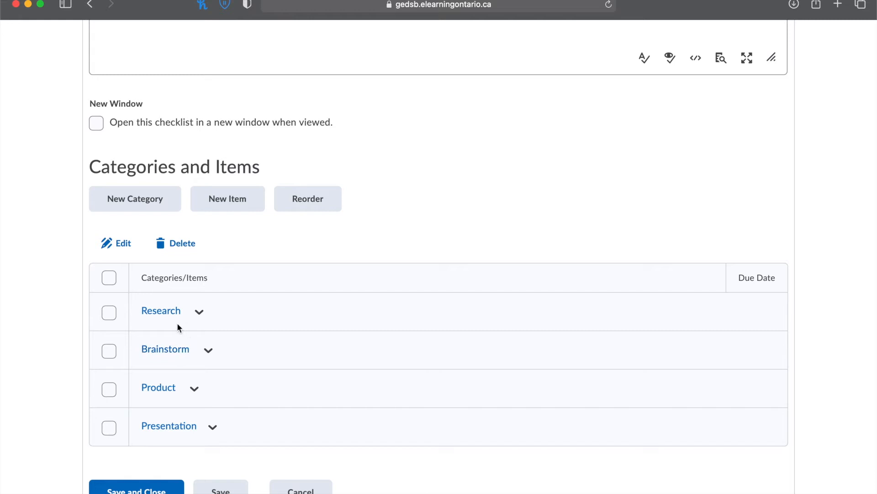
left_click(304, 198)
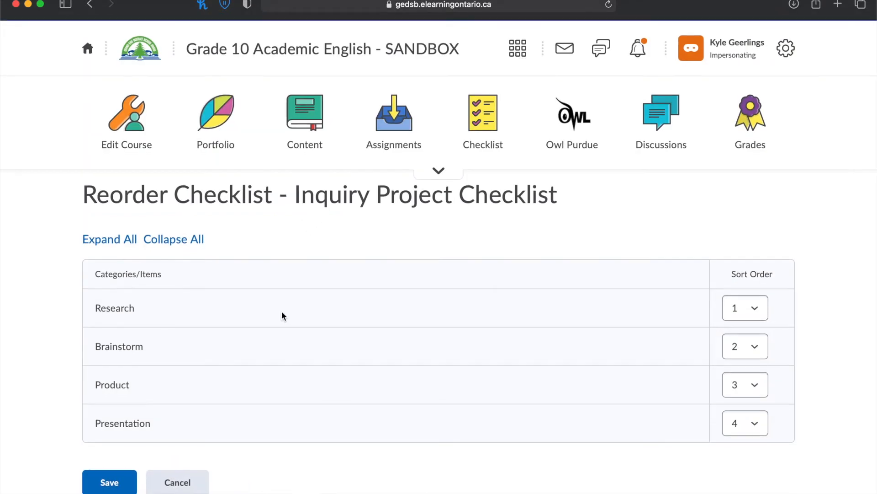
left_click(755, 347)
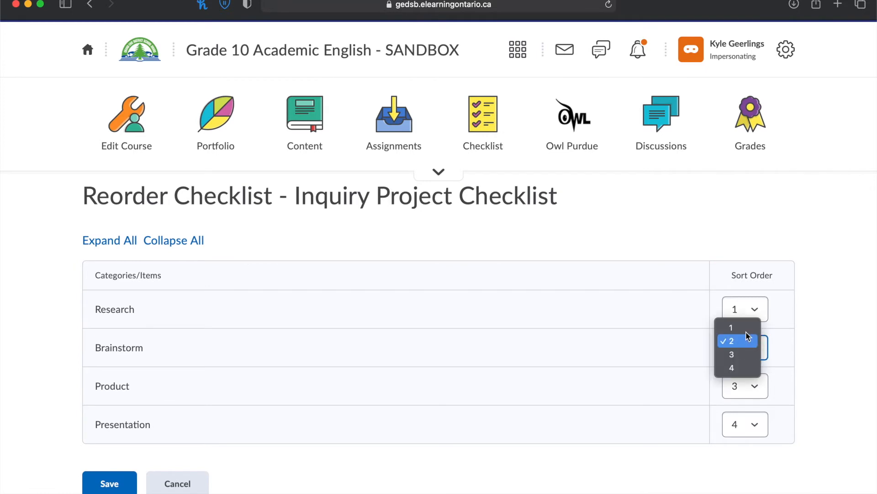
left_click(748, 329)
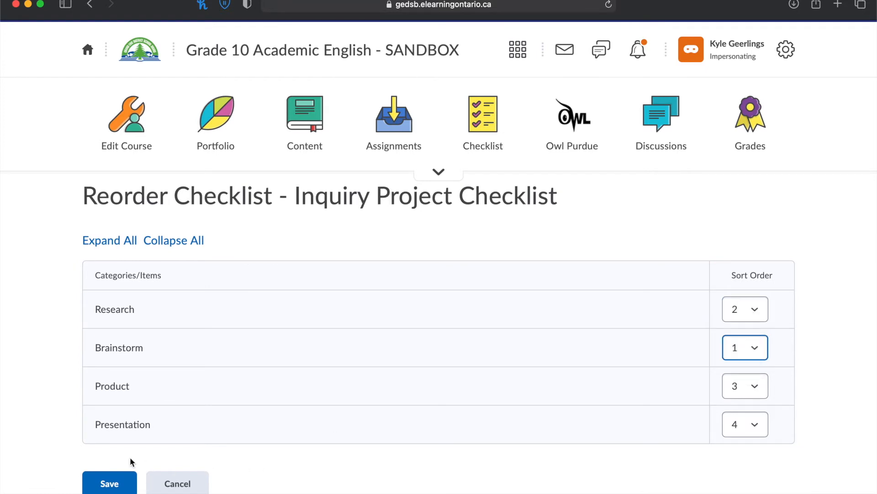
left_click(114, 482)
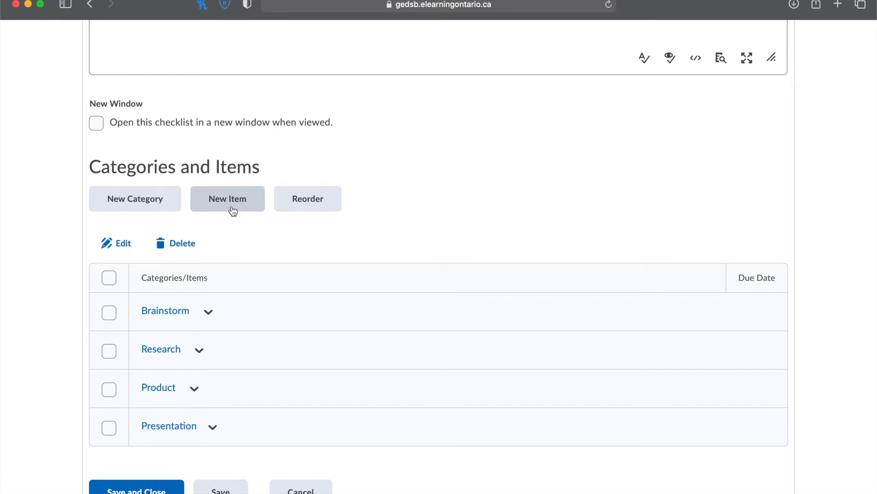
- Create a new checklist item in the Brainstorm category named "Brainstorm Multiple Ideas for Inquiry"
left_click_drag(186, 279, 281, 455)
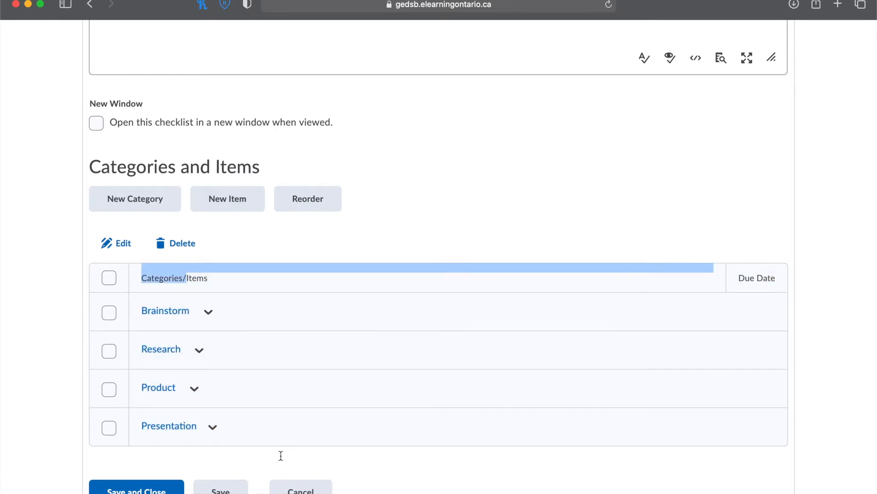
left_click(231, 200)
scroll(413, 311, "down", 2)
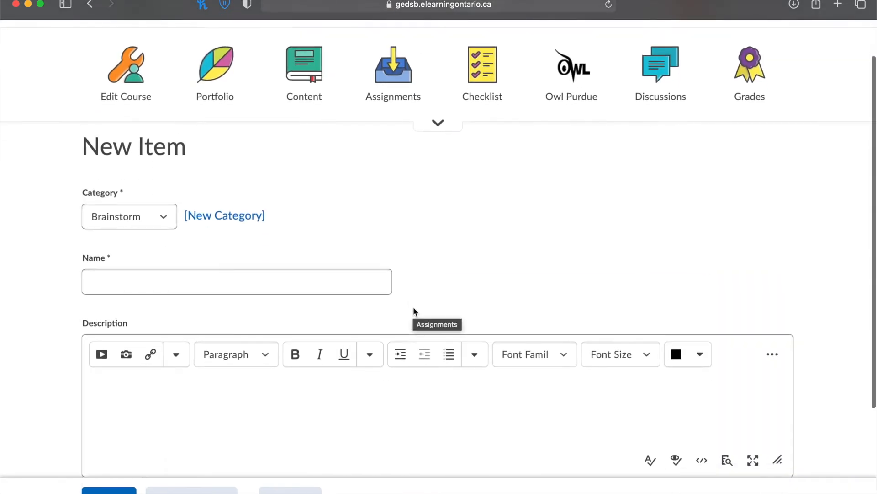
left_click(137, 225)
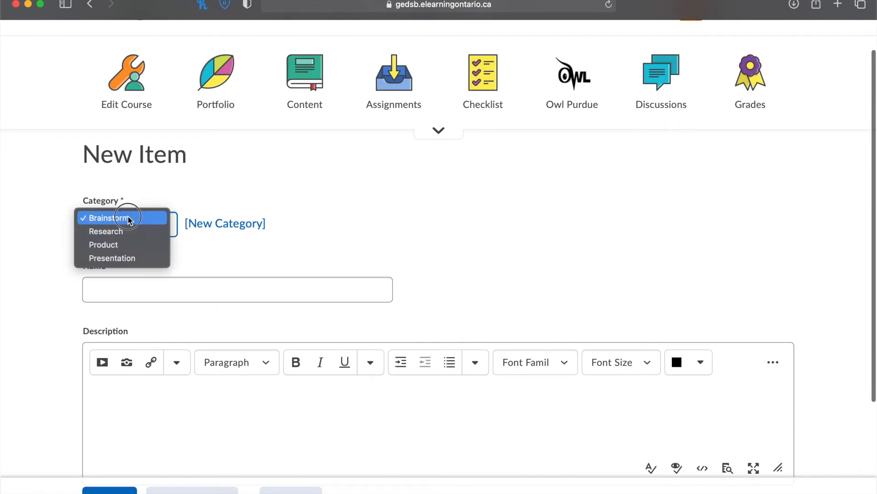
left_click(133, 195)
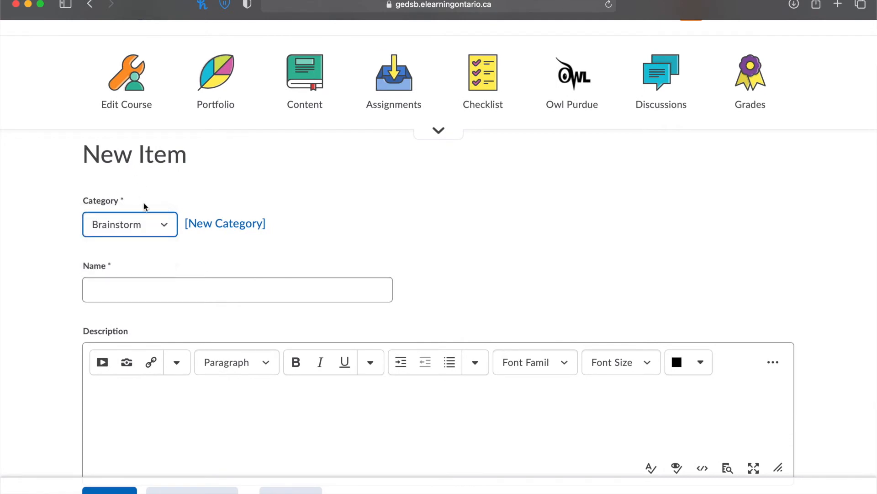
left_click(181, 290)
scroll(299, 215, "down", 3)
type("Brainstorm Multiple Ideas for Inquiry")
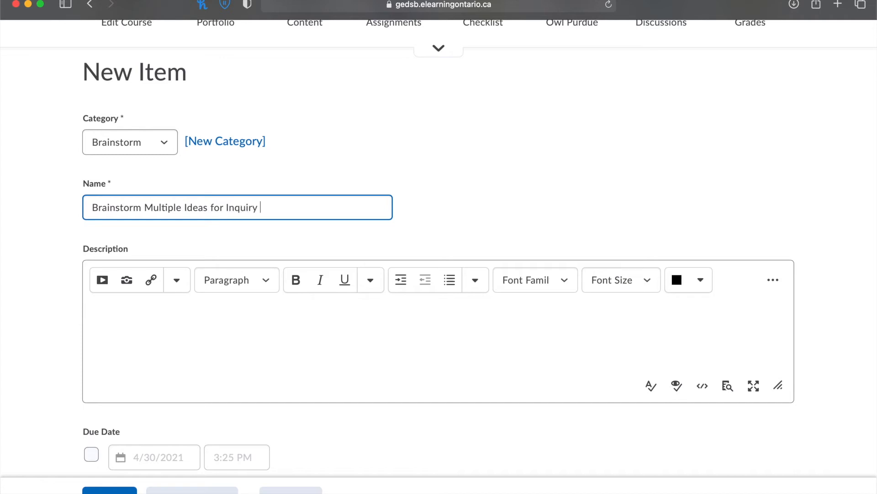
- Look over the new item's description, due date and calendar options, and save the item
scroll(295, 372, "down", 3)
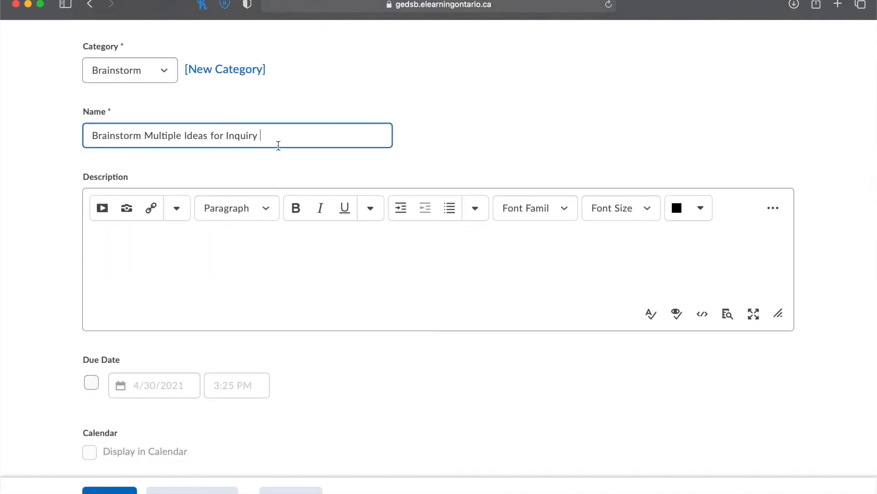
scroll(197, 158, "up", 5)
scroll(197, 157, "down", 5)
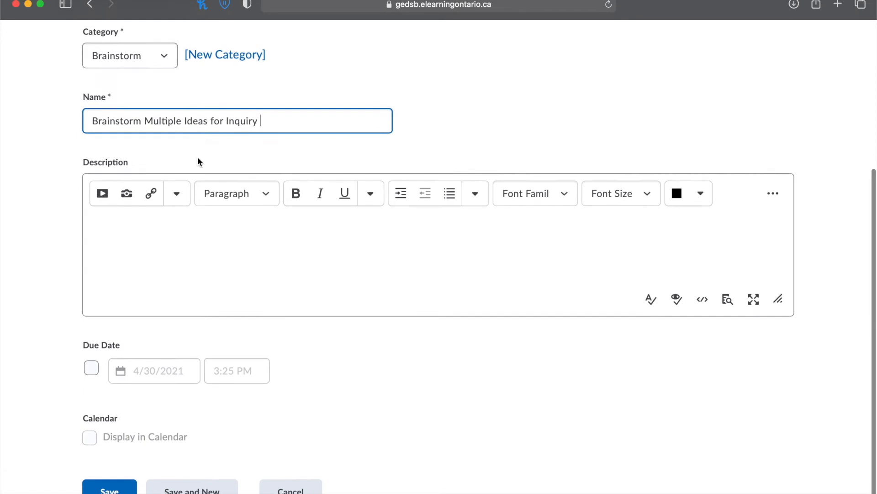
left_click_drag(126, 122, 256, 121)
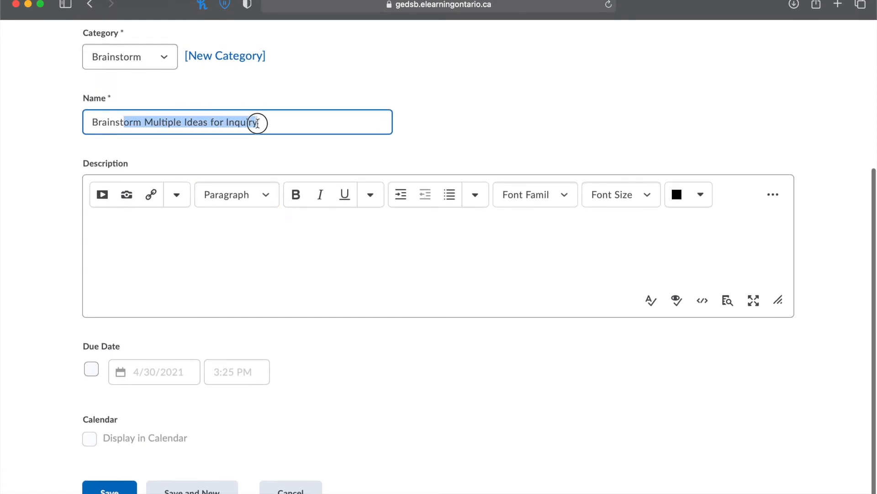
left_click(289, 124)
scroll(239, 305, "up", 3)
scroll(192, 320, "down", 3)
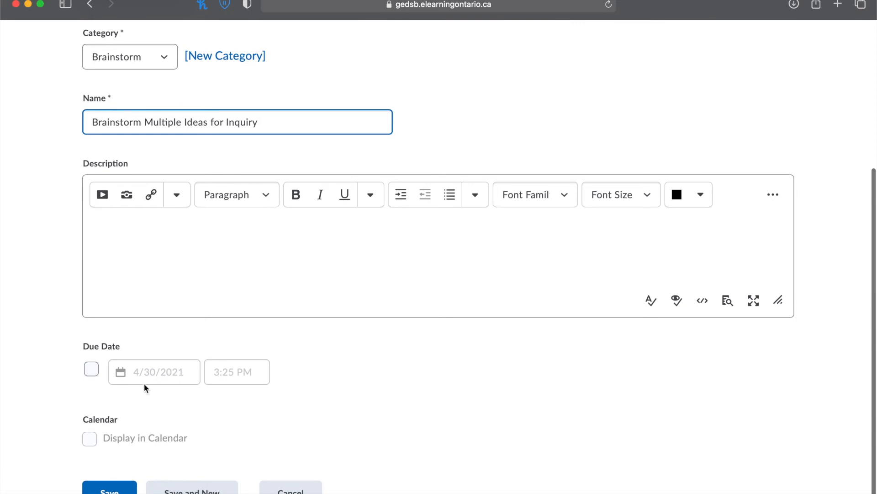
left_click(110, 490)
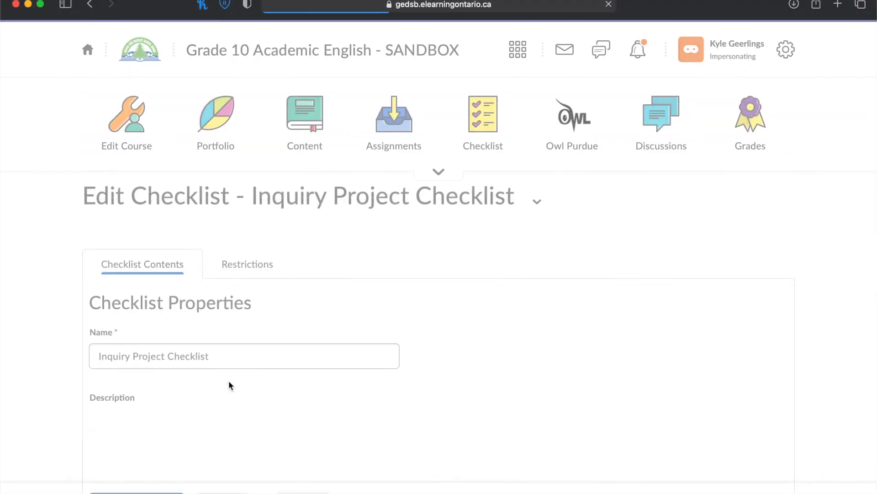
- Add a Brainstorm item named "Narrow Down Topics to 3" and save it, continuing with another new item
scroll(276, 383, "down", 10)
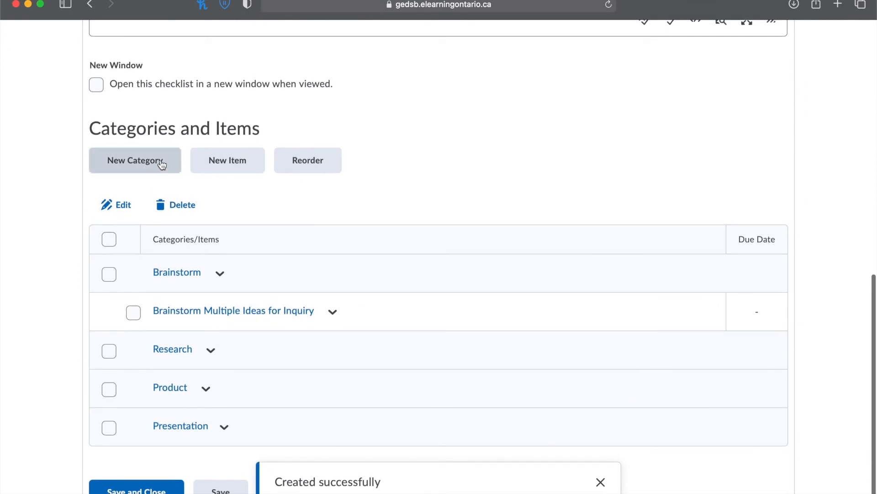
left_click(231, 159)
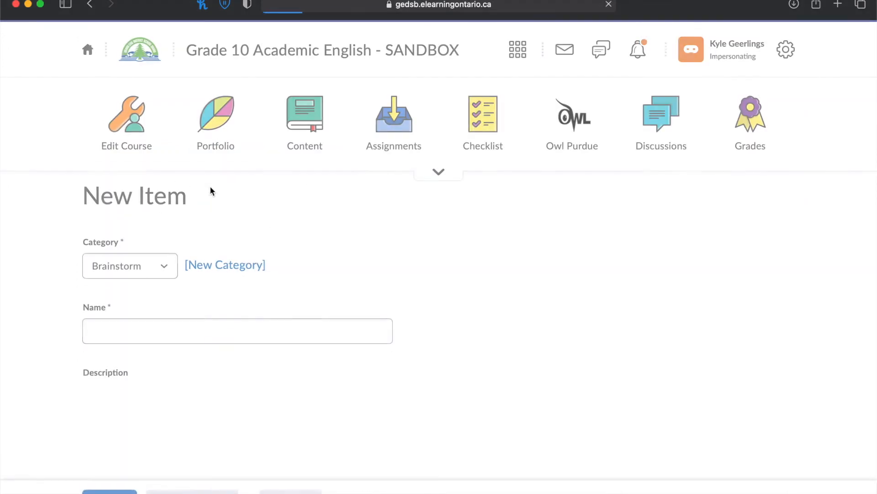
left_click(176, 321)
type("Narrow Down To")
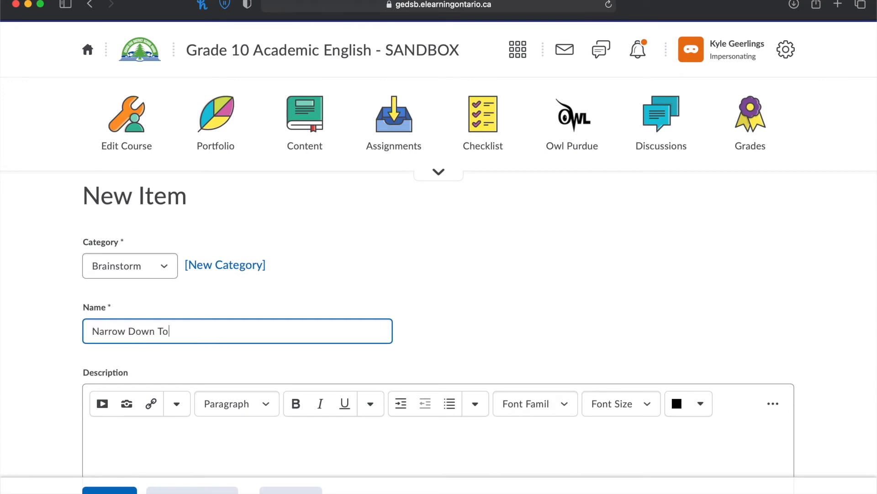
type("pics")
scroll(189, 313, "down", 2)
type("to 3")
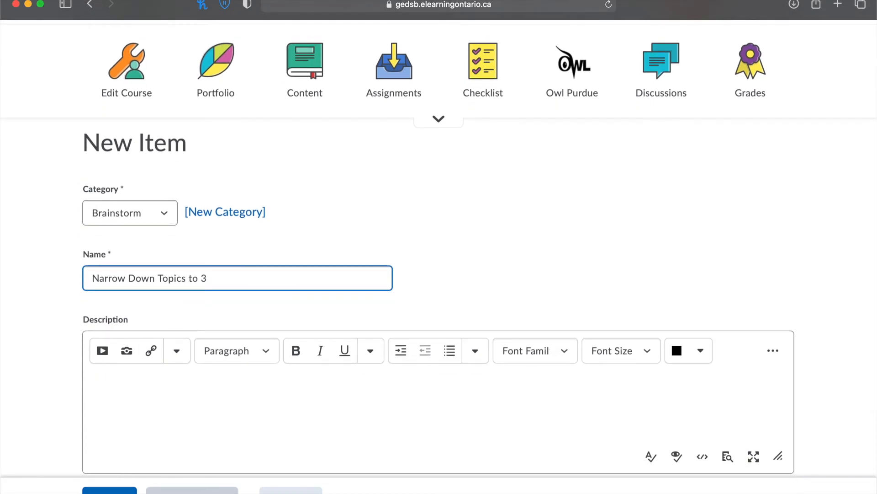
left_click(192, 491)
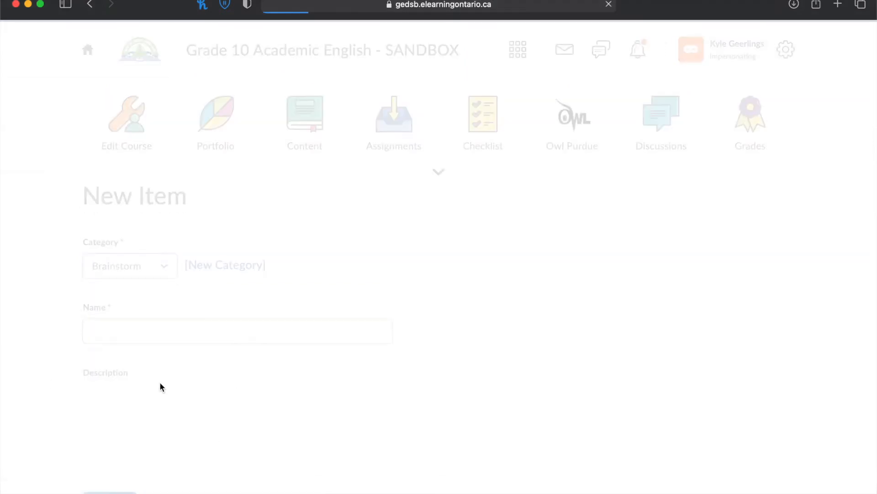
- Add a Brainstorm item for conferencing with the teacher about the best inquiry topic and save it, continuing with another new item
scroll(245, 249, "down", 2)
left_click(180, 284)
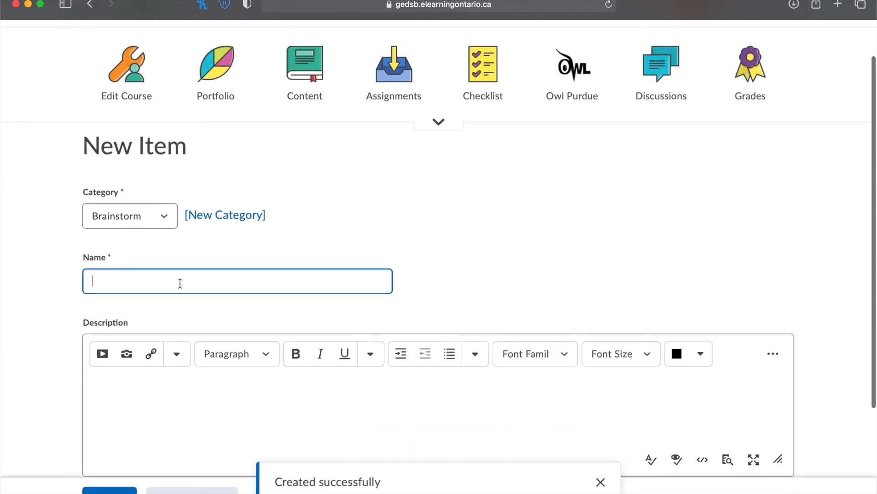
type("Conference with")
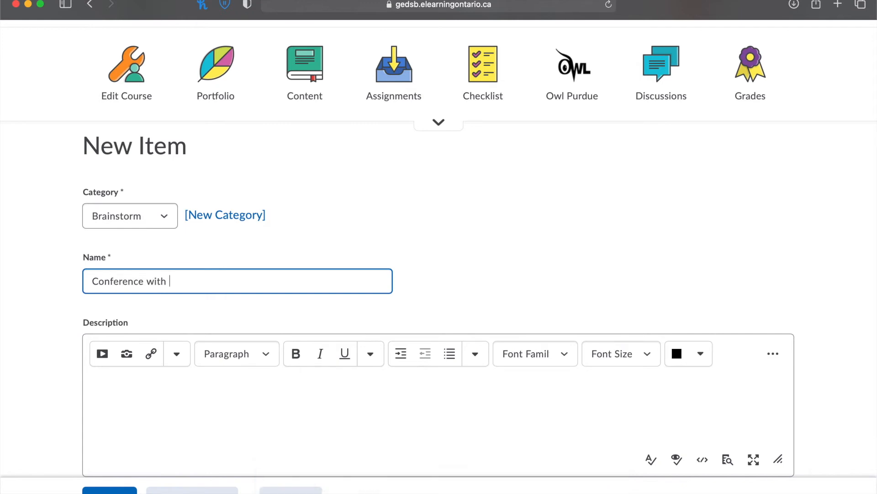
type(" Mr. G About Best Inquiry Topic")
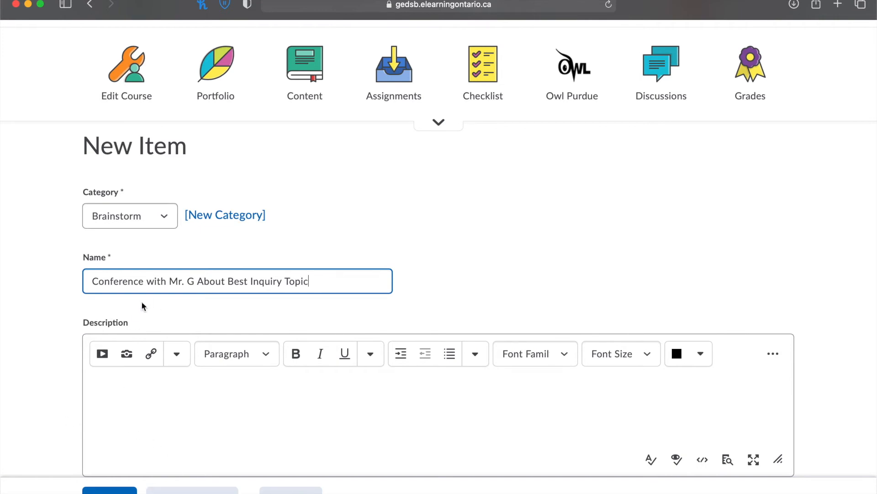
left_click(192, 489)
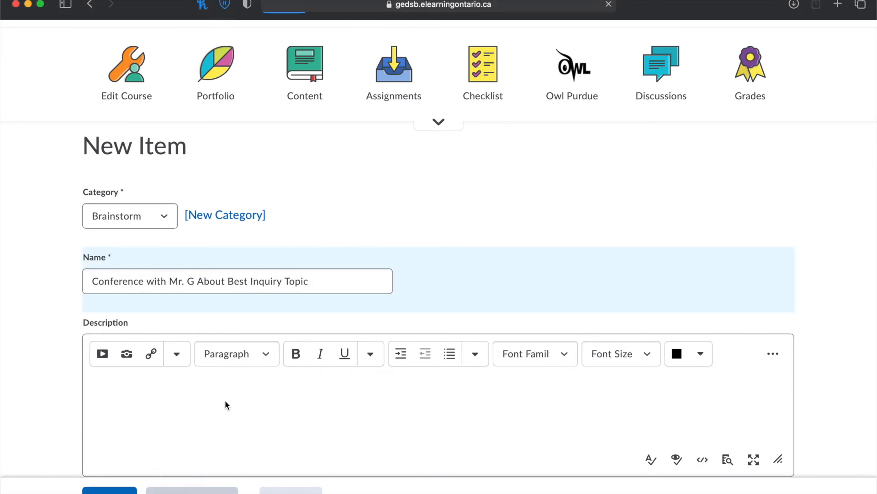
- Assign the next new item to the Research category and name it "Complete Research"
left_click(130, 264)
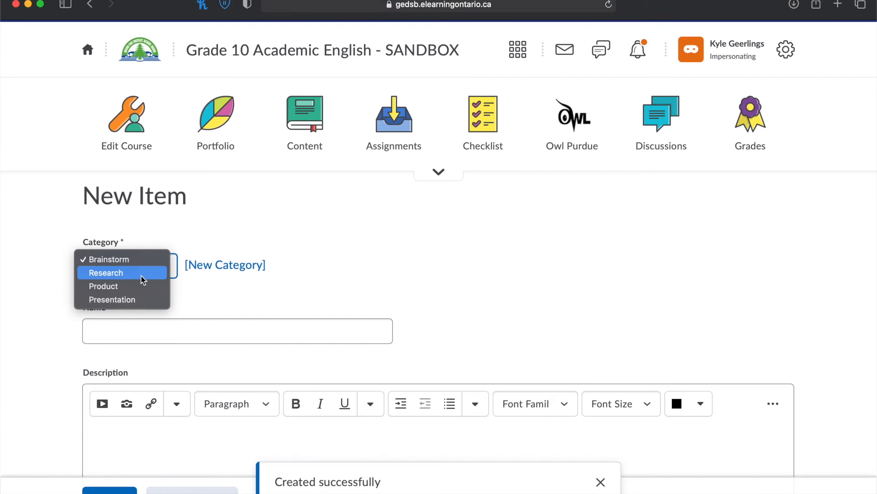
left_click(141, 273)
left_click(138, 329)
type("Complete Research")
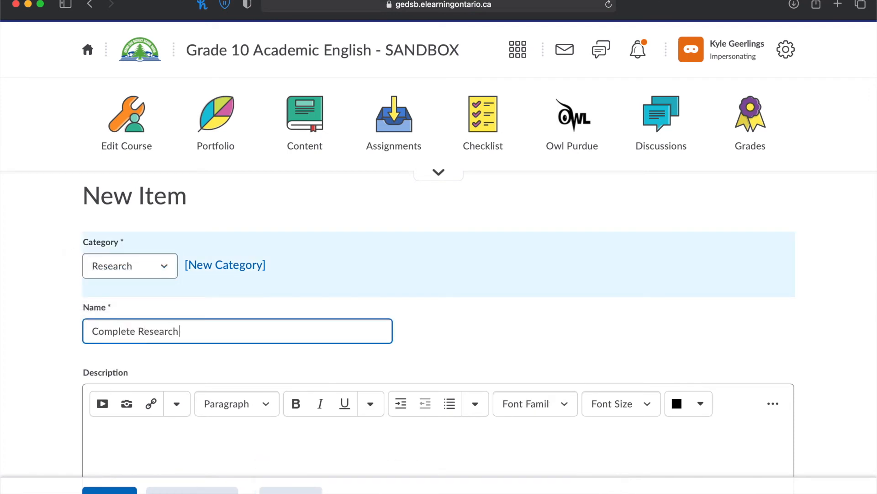
left_click_drag(200, 333, 23, 331)
left_click(225, 339)
- View the Insert Stuff sources available for the item's description and close the dialog without inserting anything
scroll(178, 385, "down", 5)
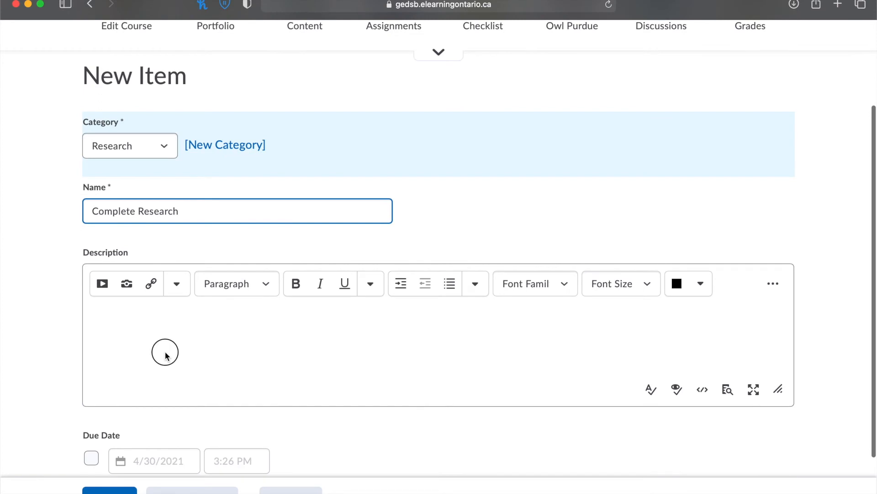
left_click(166, 354)
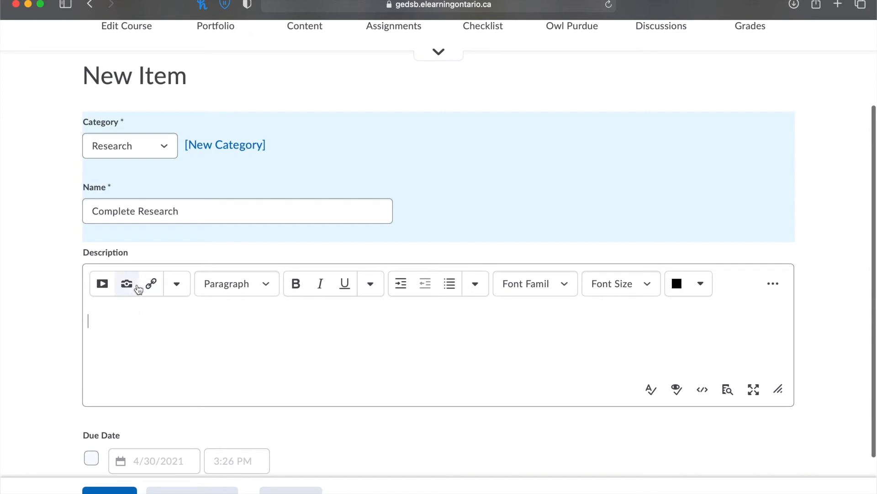
left_click(102, 283)
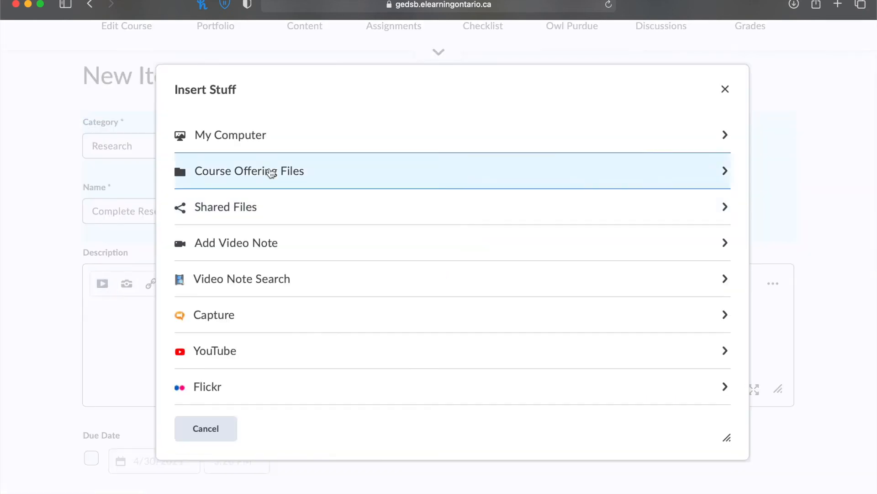
left_click(222, 426)
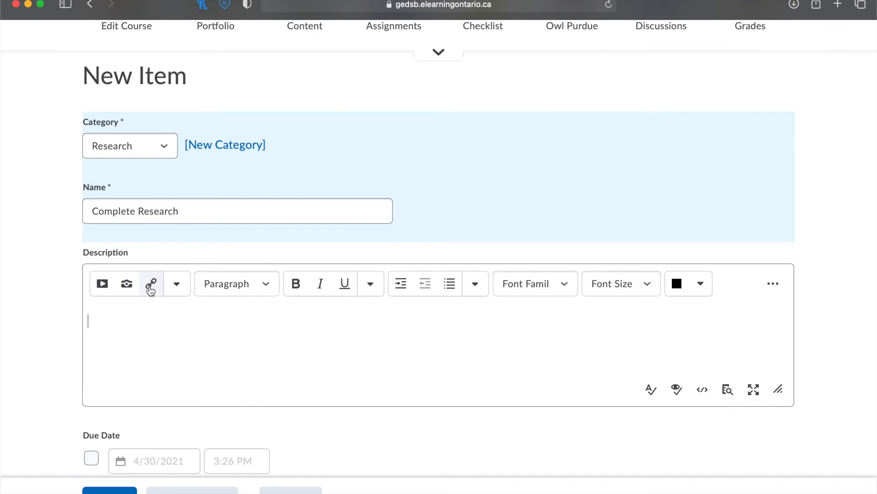
- Insert a quicklink to the Inquiry Research assignment in the item's description and save it, continuing with another new item
left_click(151, 285)
scroll(361, 256, "down", 1)
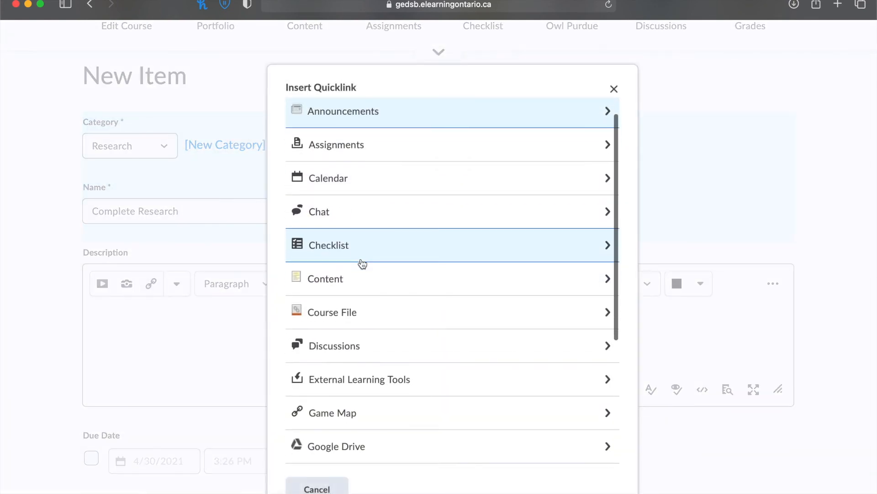
scroll(362, 263, "up", 1)
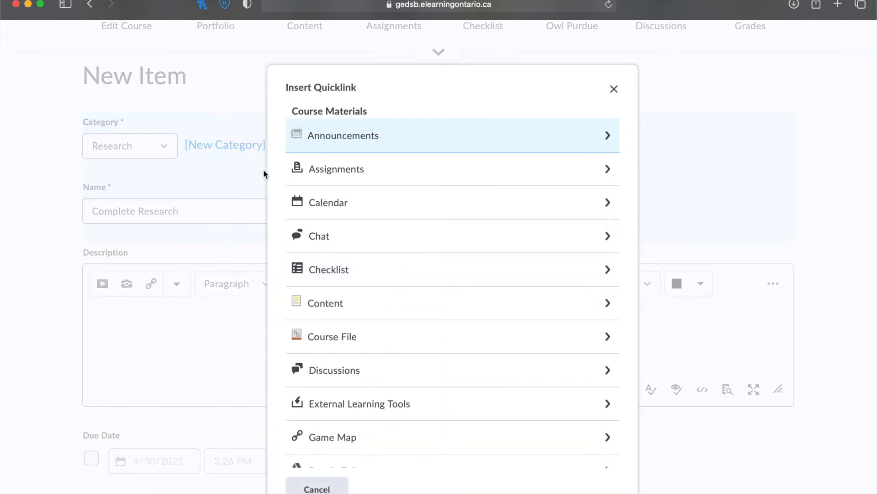
left_click(402, 176)
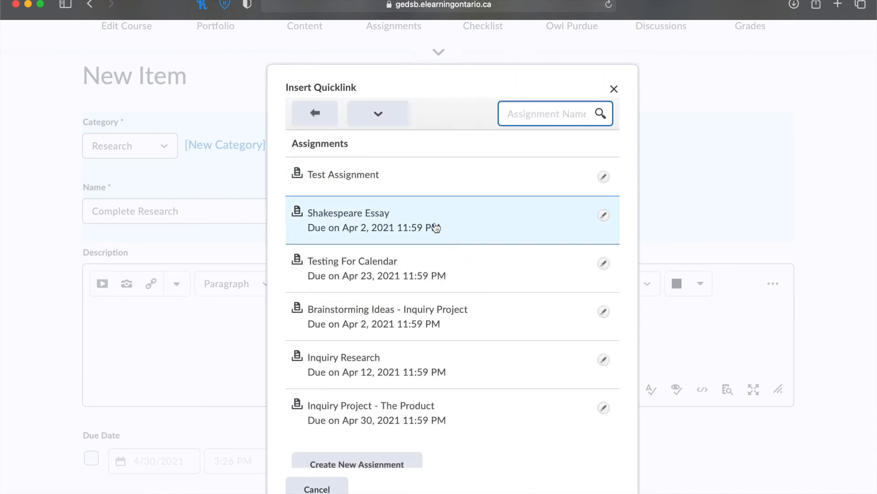
scroll(437, 227, "down", 1)
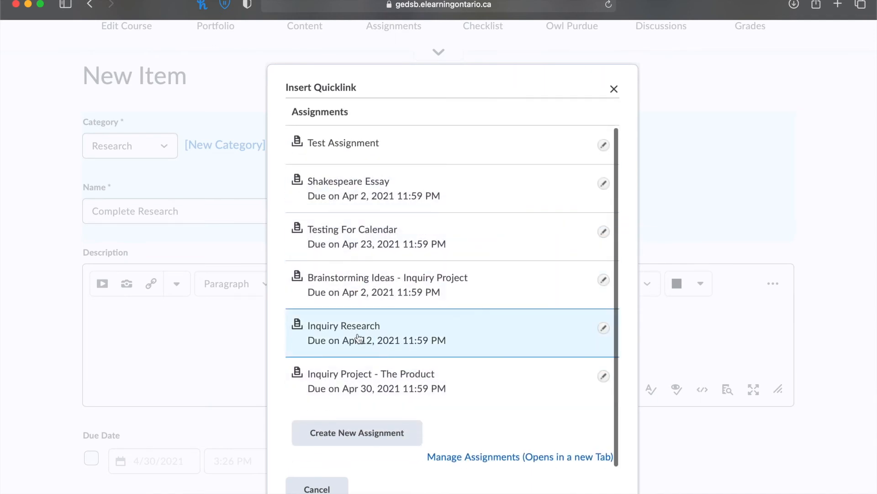
left_click(350, 330)
left_click(218, 336)
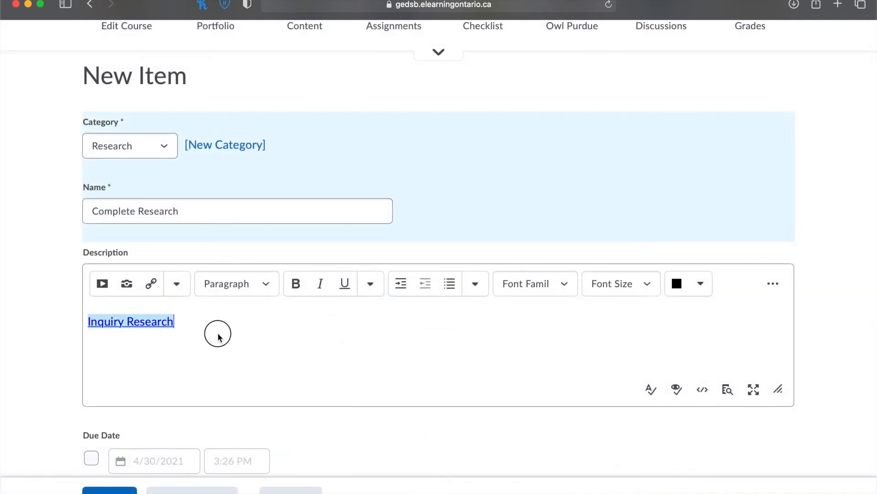
left_click(242, 348)
left_click(199, 343)
left_click(216, 341)
scroll(221, 399, "down", 1)
left_click(183, 490)
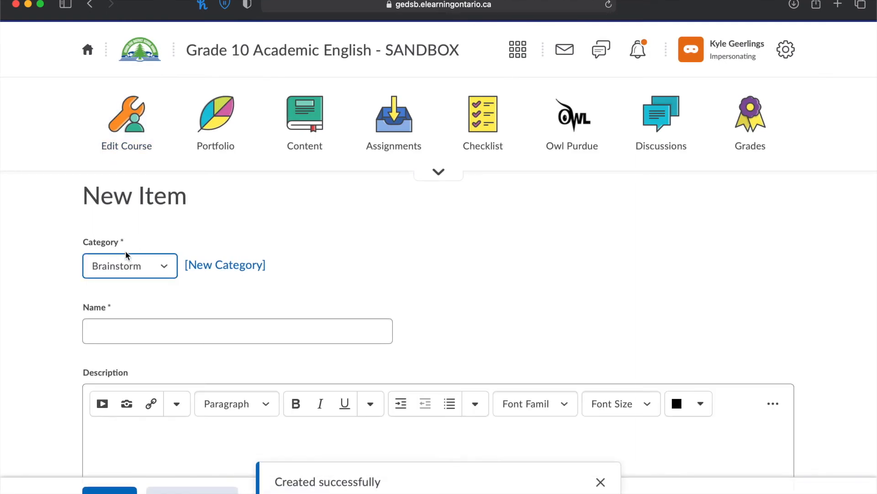
- Assign the new item to the Product category and name it "Submit Final Product"
left_click(121, 265)
left_click(124, 286)
scroll(276, 313, "down", 2)
left_click(241, 287)
type("Su")
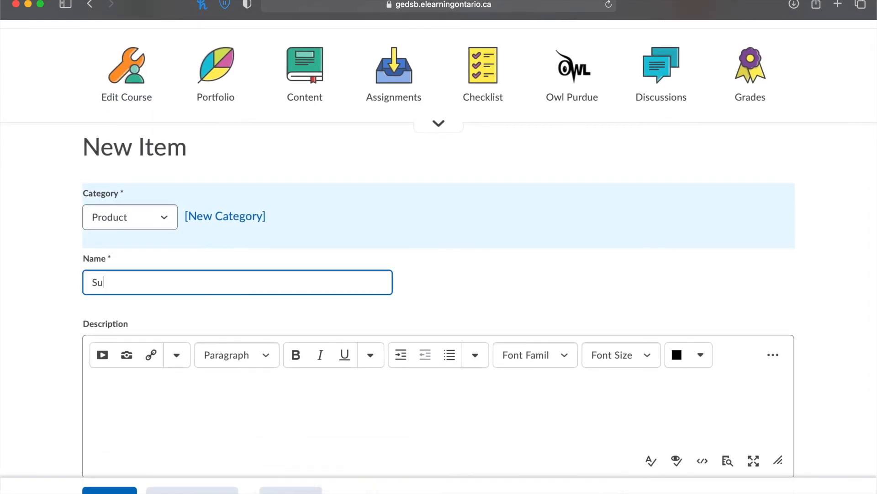
type("bmit Final Product")
- Insert a quicklink to the "Inquiry Project - The Product" assignment in the description and save the item, continuing with another new item
left_click(222, 392)
scroll(146, 372, "down", 2)
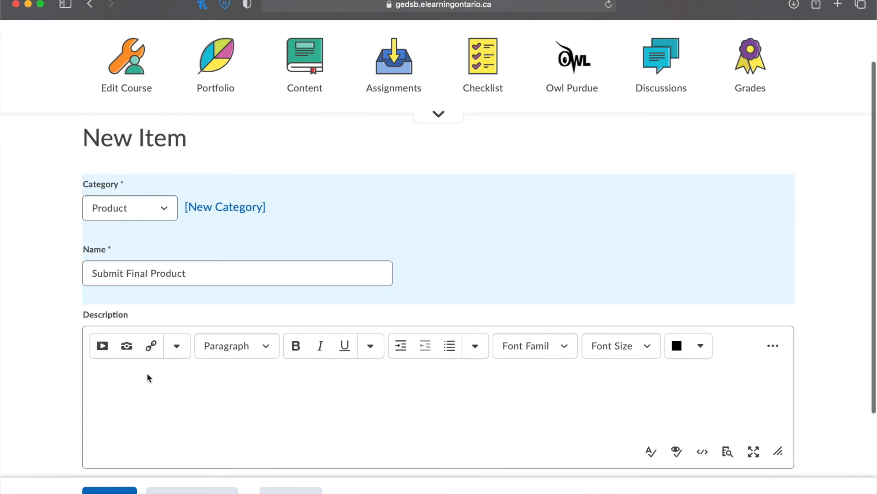
left_click(102, 298)
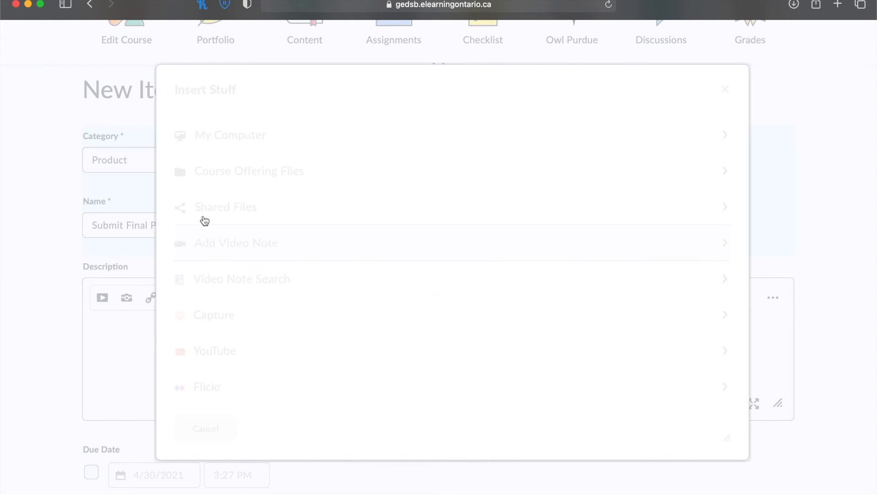
left_click(229, 428)
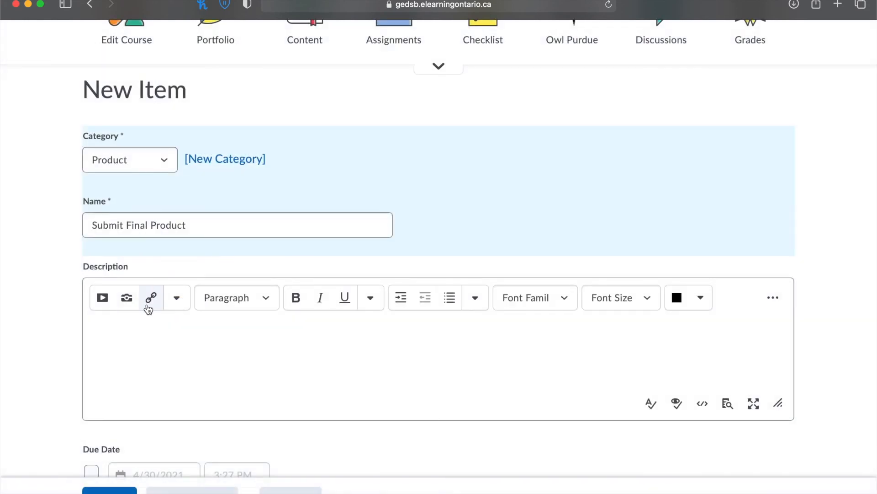
left_click(151, 300)
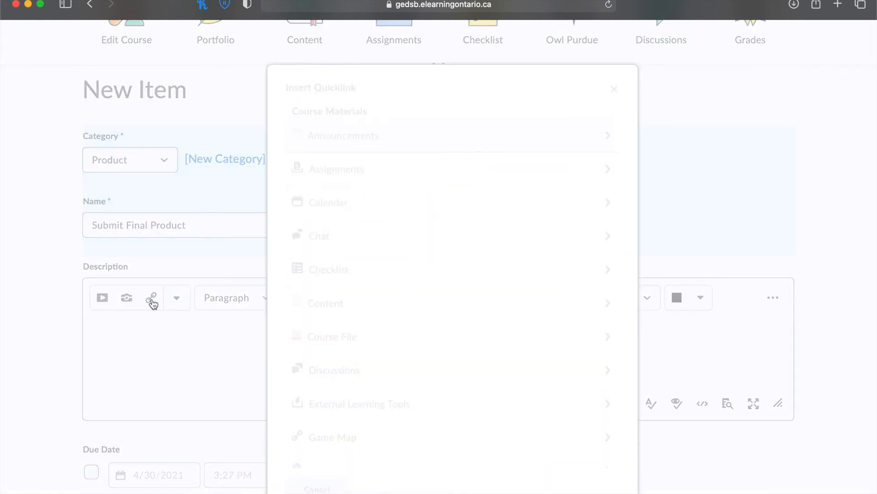
scroll(378, 290, "down", 3)
scroll(378, 290, "down", 2)
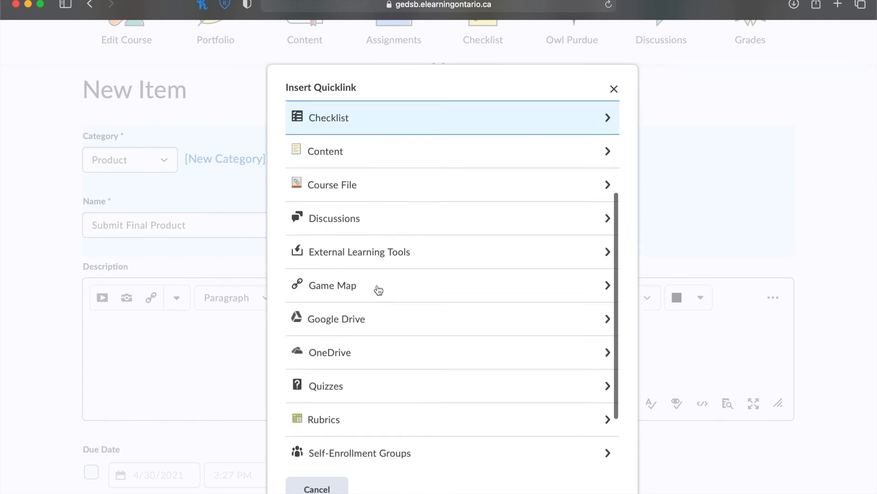
scroll(378, 290, "up", 5)
scroll(378, 291, "down", 4)
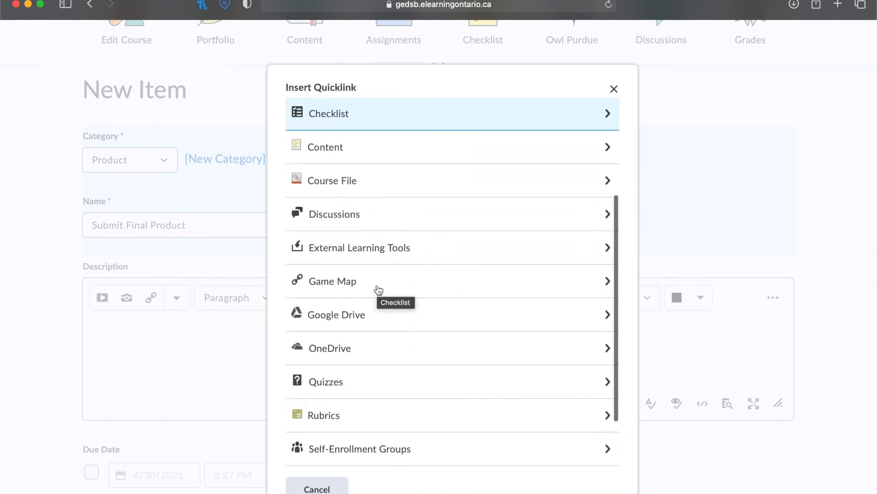
scroll(379, 290, "up", 5)
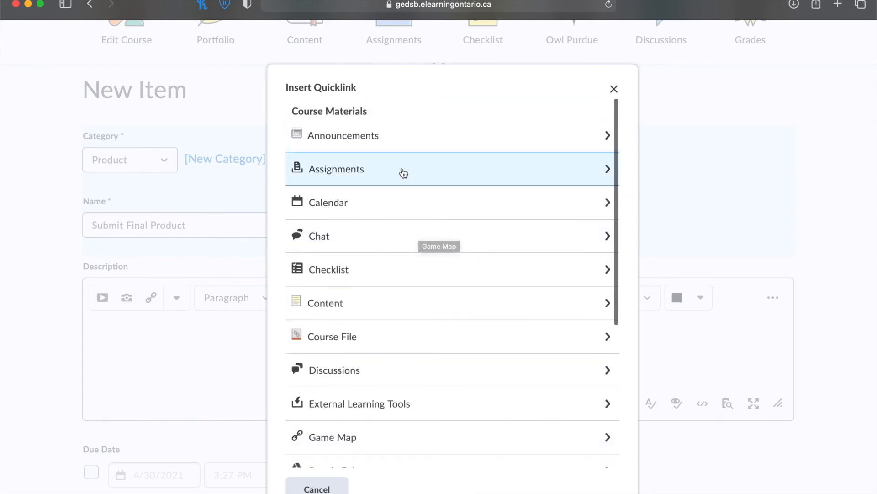
left_click(402, 173)
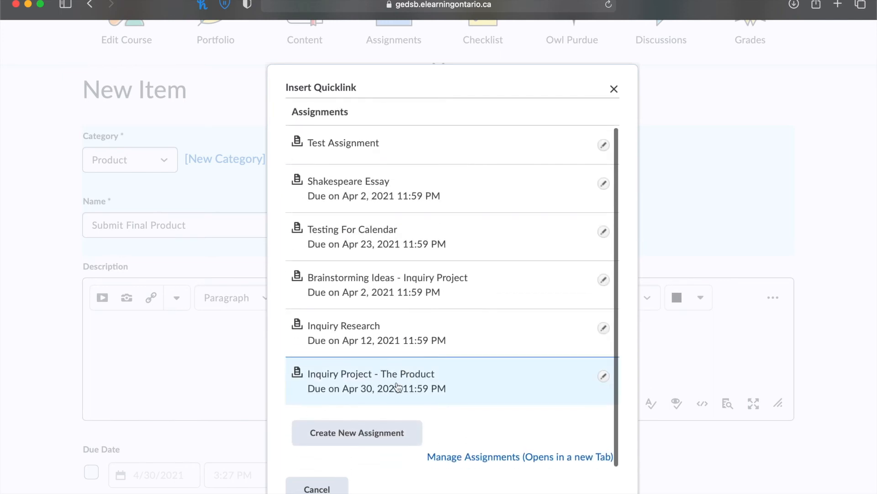
left_click(388, 381)
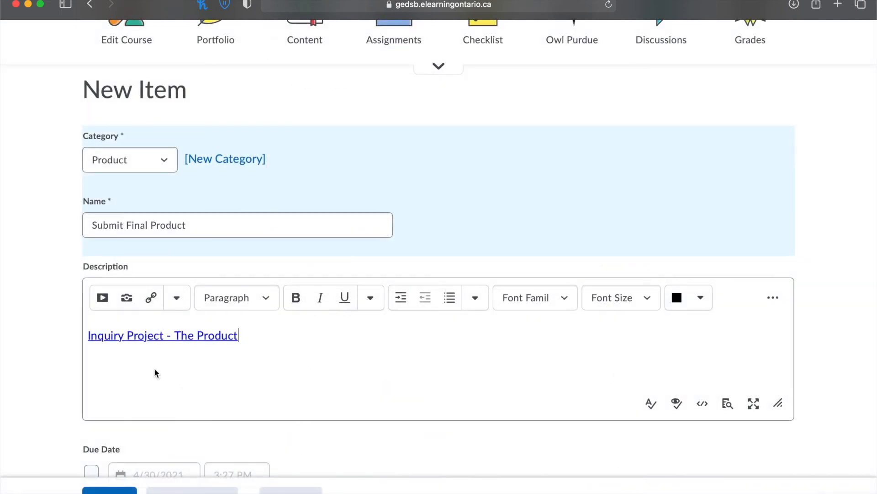
left_click(180, 488)
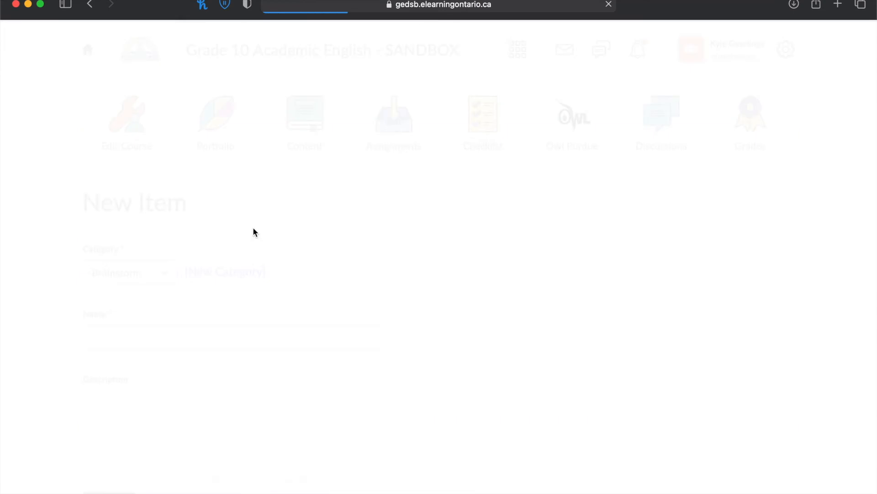
- Add a Presentation item named "Prepare 5 minute Summary Presentation" and save it, returning to the checklist
left_click(155, 266)
left_click(141, 298)
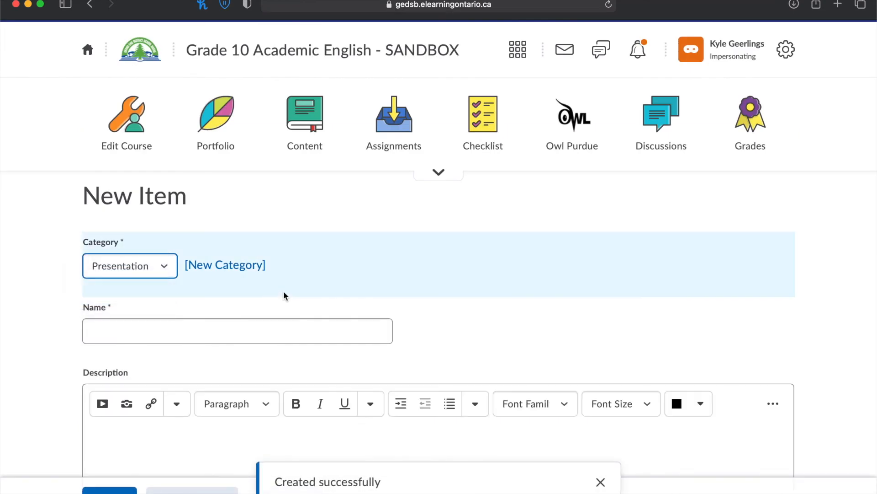
left_click(180, 340)
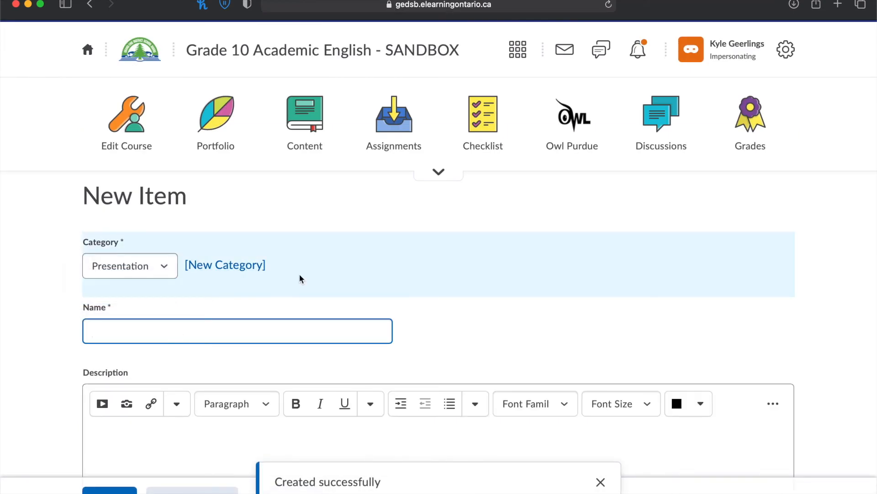
type("Pr")
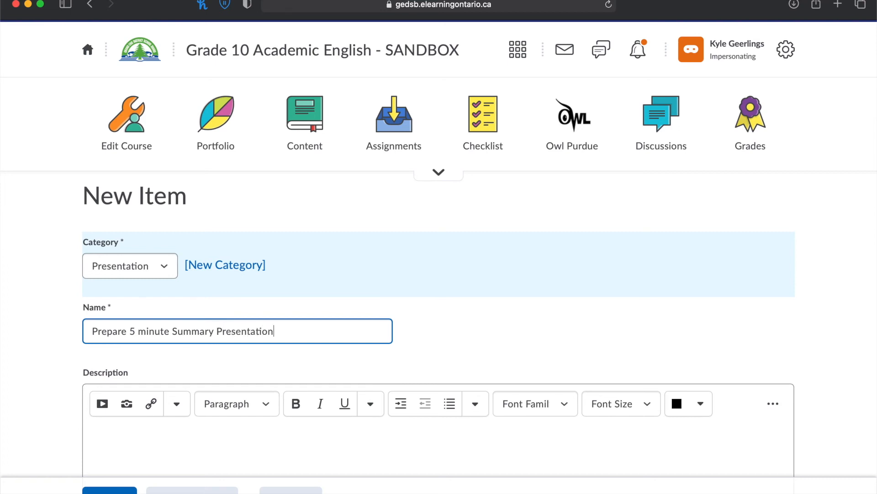
type("n")
scroll(251, 445, "down", 3)
left_click(116, 490)
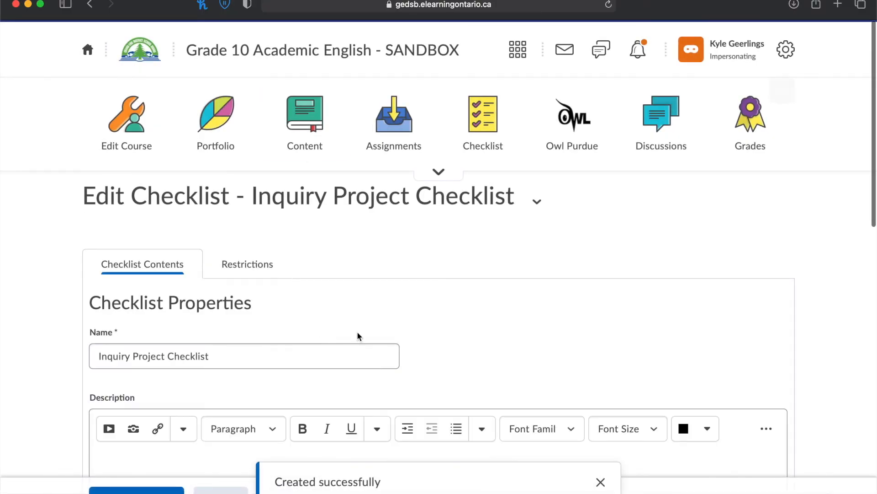
- Review the categories and items listed in the Inquiry Project Checklist
scroll(357, 334, "down", 10)
scroll(358, 335, "up", 3)
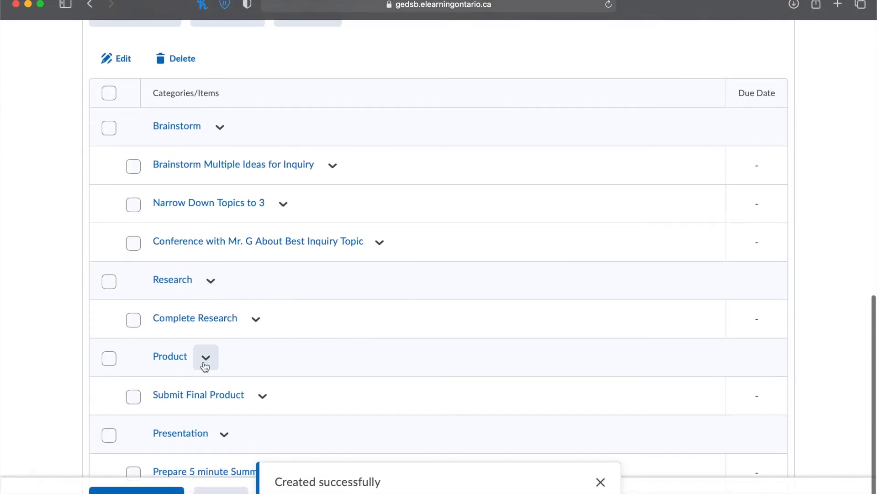
scroll(204, 368, "down", 1)
scroll(202, 373, "down", 1)
scroll(413, 266, "up", 5)
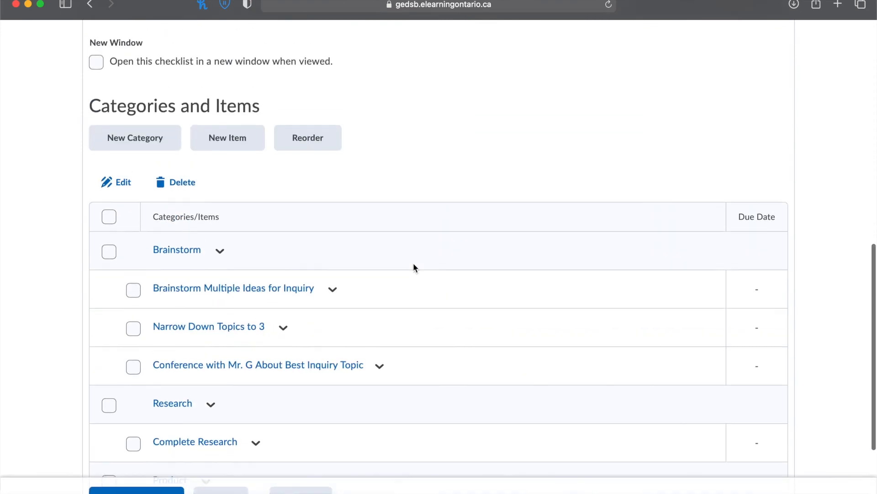
scroll(413, 267, "down", 1)
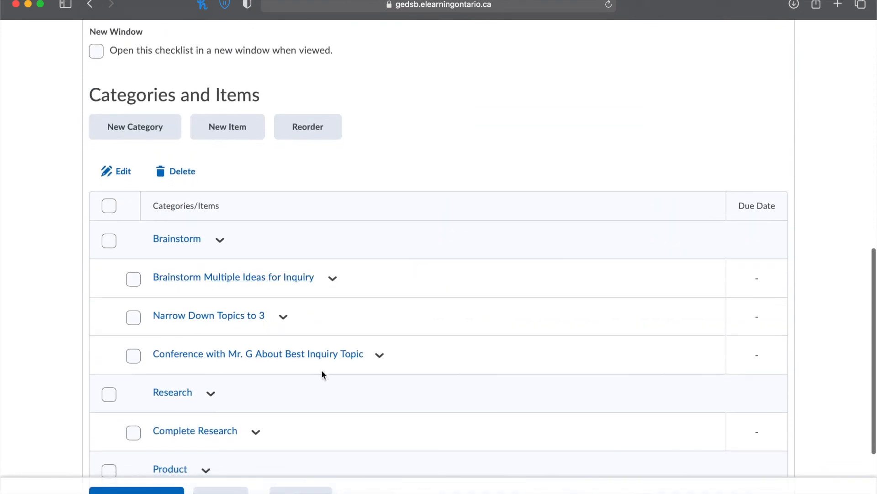
scroll(322, 374, "up", 15)
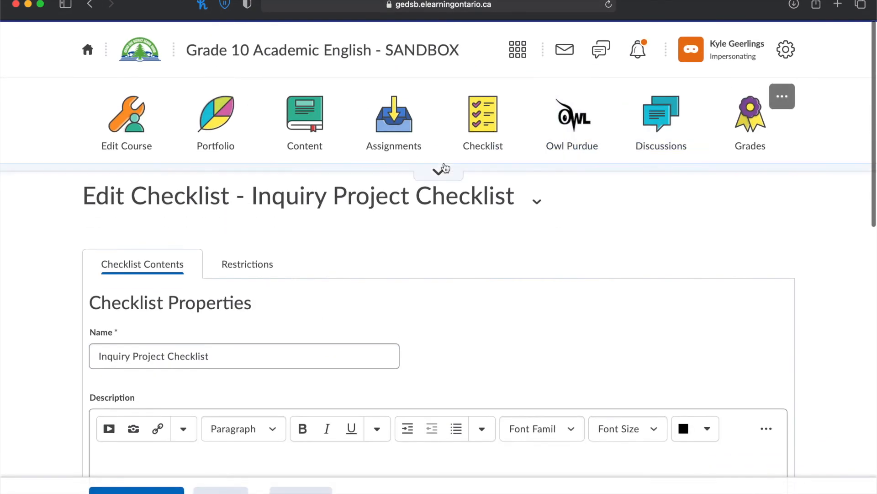
- Open the course Classlist and impersonate the first student listed, confirming the switch
left_click(444, 170)
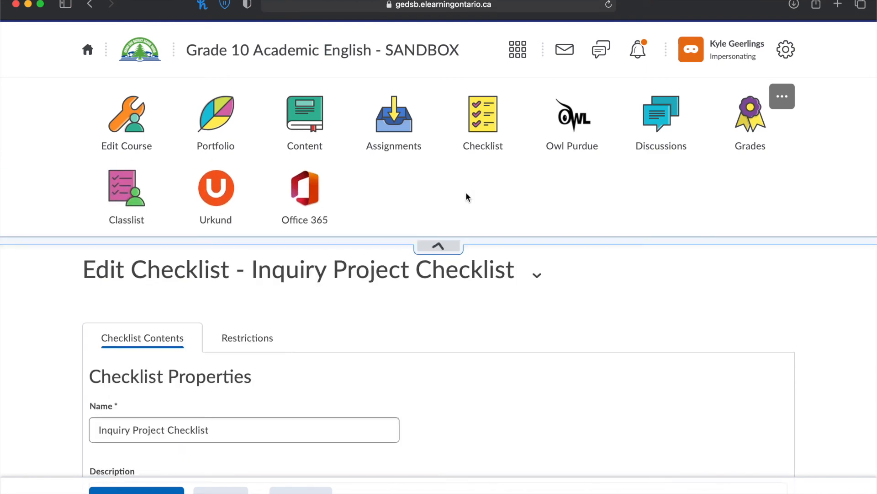
left_click(127, 192)
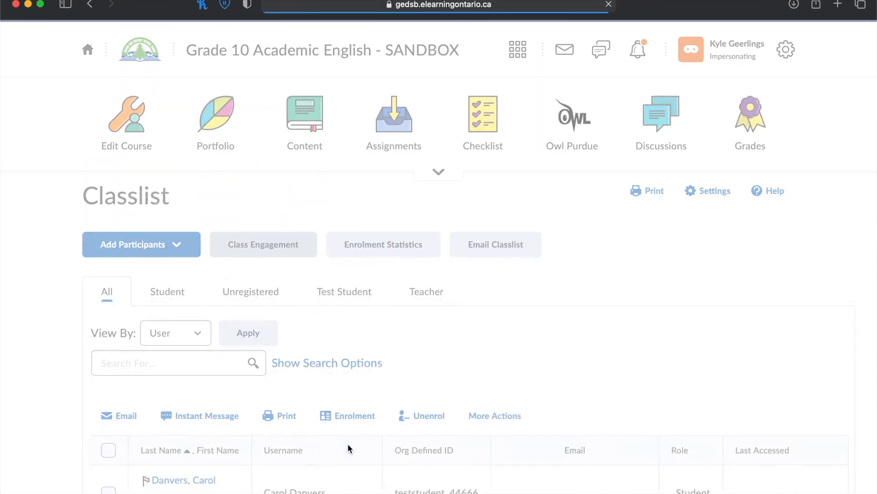
scroll(360, 385, "down", 5)
left_click(157, 282)
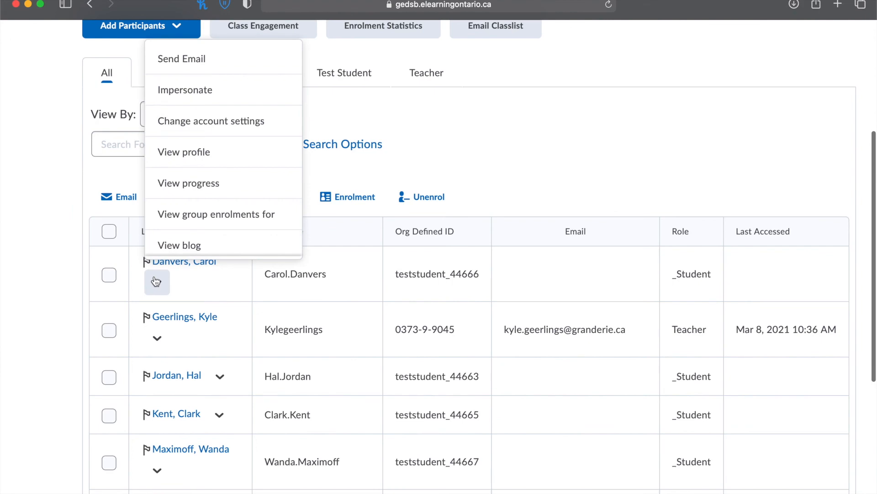
left_click(219, 92)
left_click(354, 204)
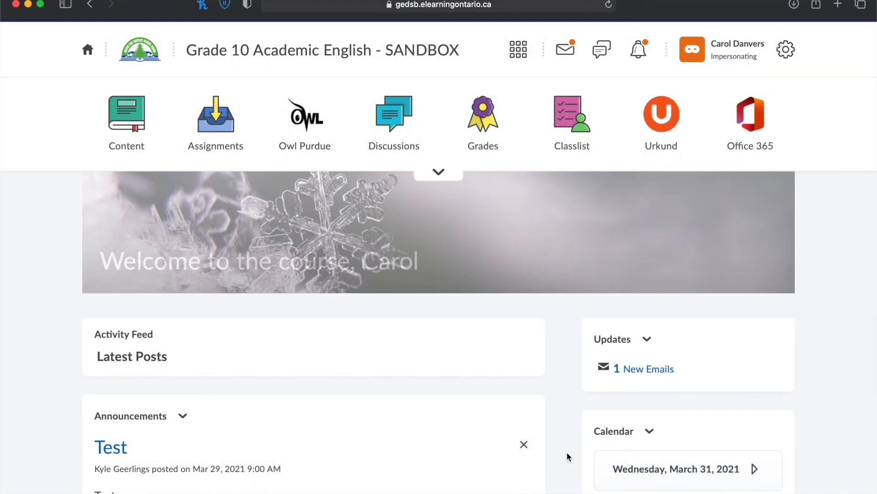
- Open the Inquiry Project Checklist as the student and examine its categories, items and assignment quicklinks
left_click(450, 174)
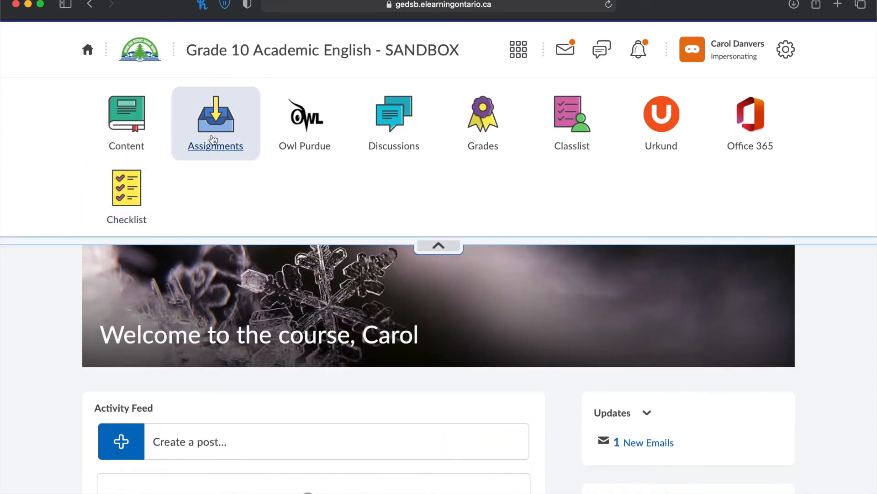
left_click(126, 190)
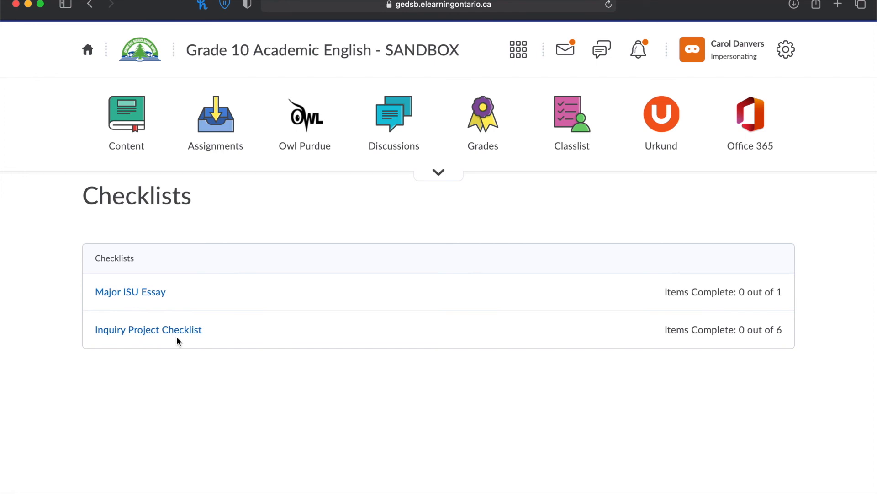
left_click(150, 330)
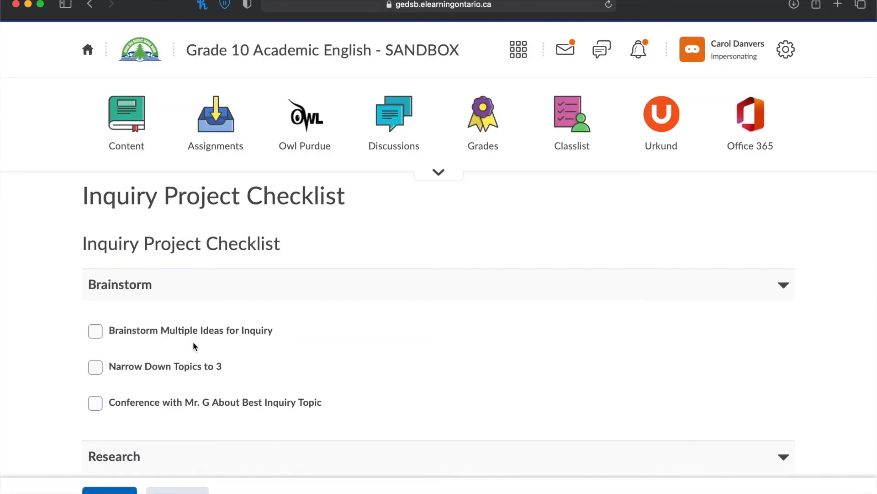
scroll(222, 349, "down", 2)
scroll(222, 349, "down", 6)
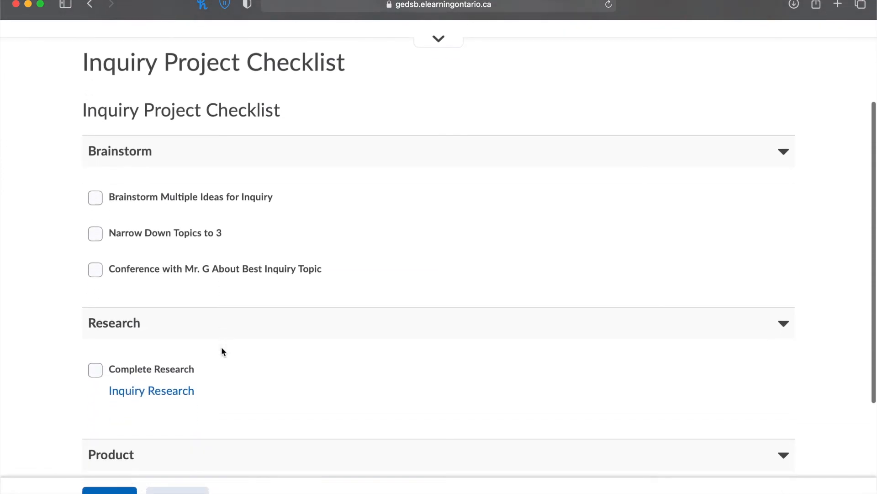
scroll(334, 170, "down", 2)
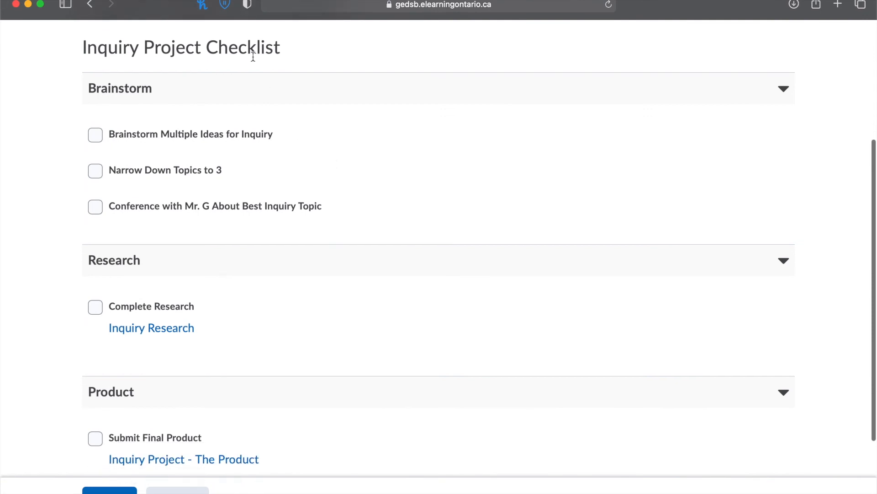
scroll(276, 164, "down", 7)
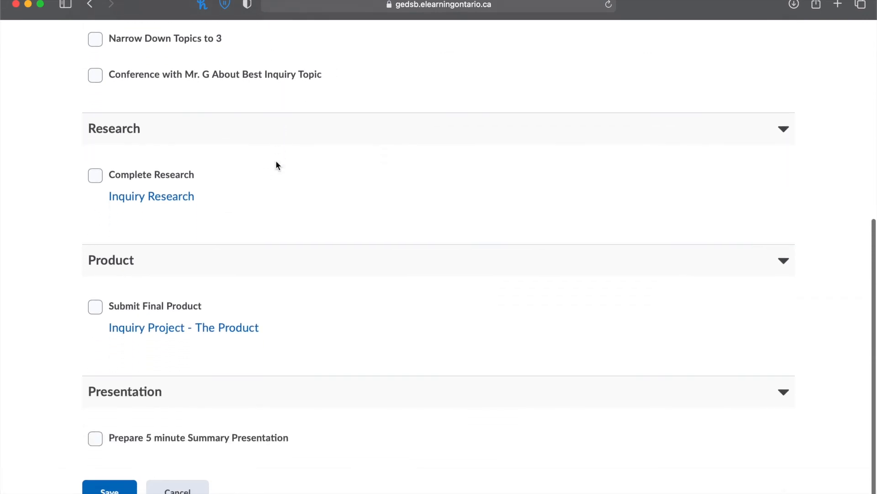
- Mark "Brainstorm Multiple Ideas for Inquiry", "Narrow Down Topics to 3" and "Complete Research" as completed in the student's Inquiry Project Checklist
scroll(208, 140, "up", 8)
left_click(96, 144)
left_click(96, 179)
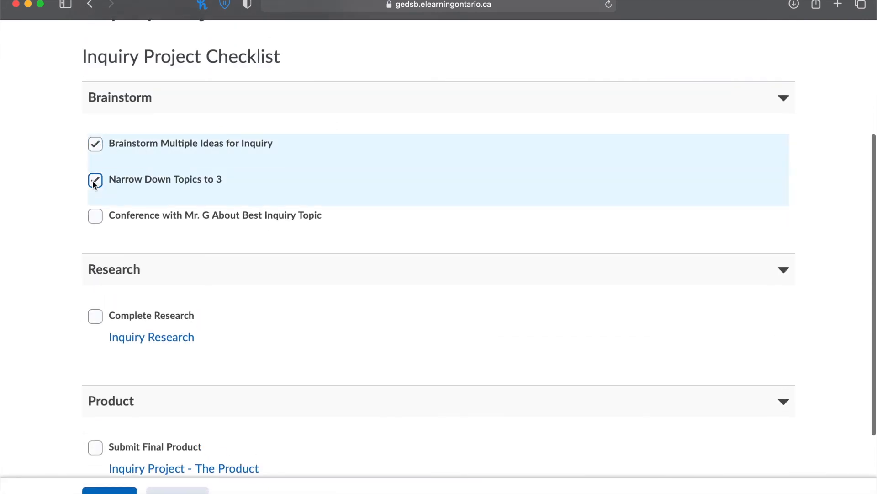
scroll(130, 194, "down", 2)
scroll(129, 196, "down", 1)
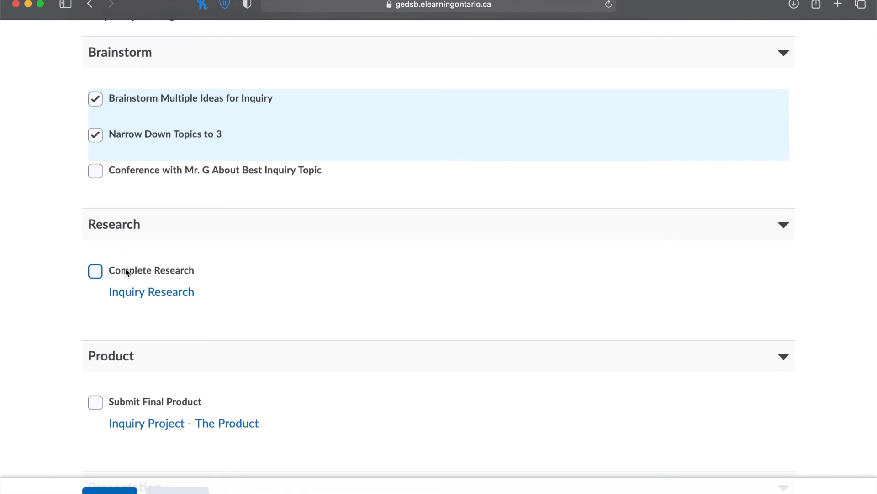
left_click(96, 271)
- Mark "Submit Final Product" as completed and save the student's checklist progress
scroll(199, 295, "down", 2)
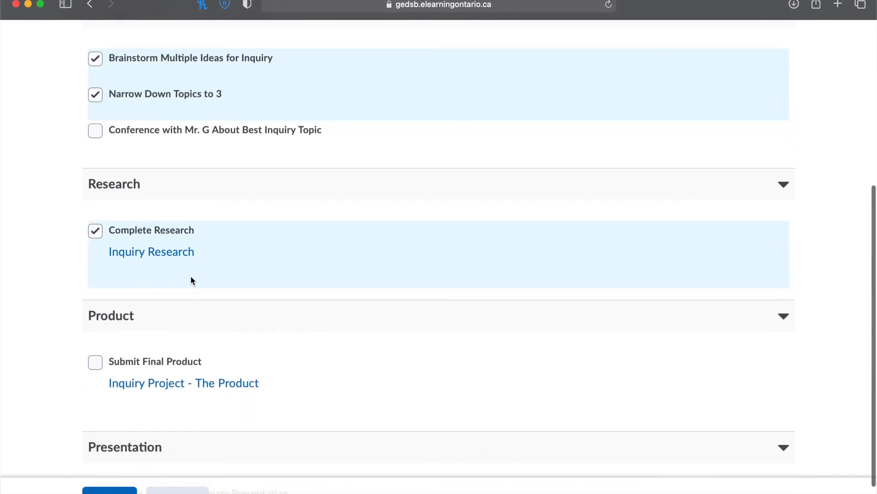
scroll(191, 280, "down", 3)
left_click(183, 311)
scroll(184, 314, "up", 5)
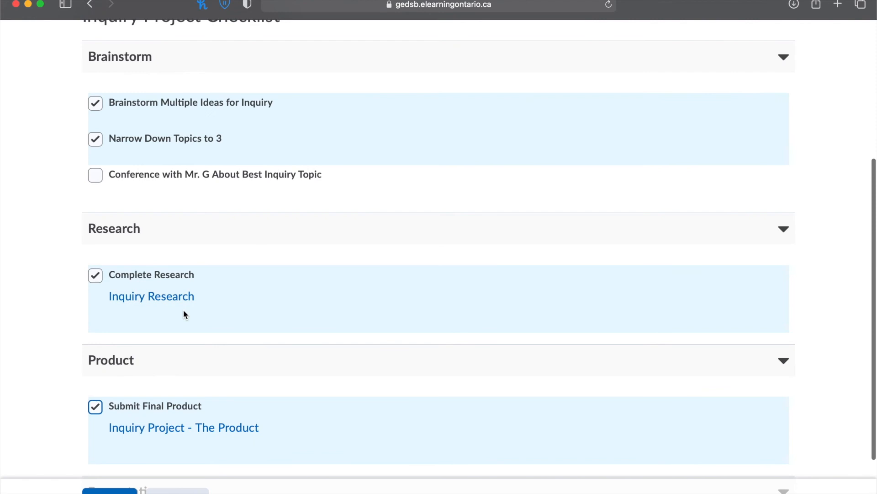
scroll(184, 314, "down", 3)
scroll(184, 313, "up", 1)
scroll(177, 409, "down", 2)
scroll(177, 410, "down", 1)
left_click(118, 487)
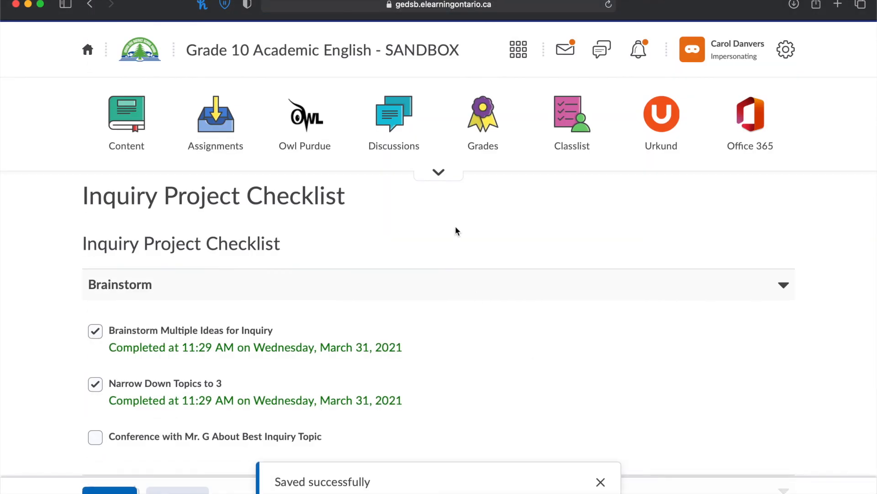
- Stop impersonating the student and open the course's Checklists page as the teacher
left_click(717, 61)
left_click(808, 96)
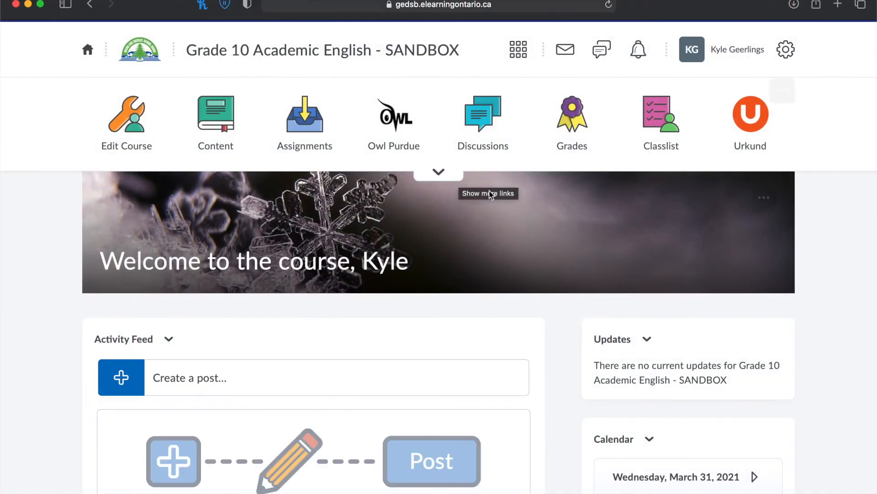
left_click(438, 172)
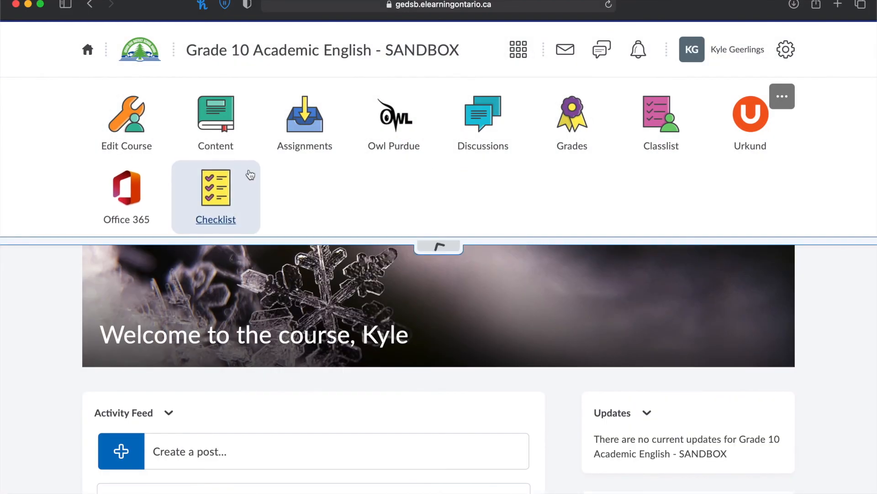
left_click(227, 214)
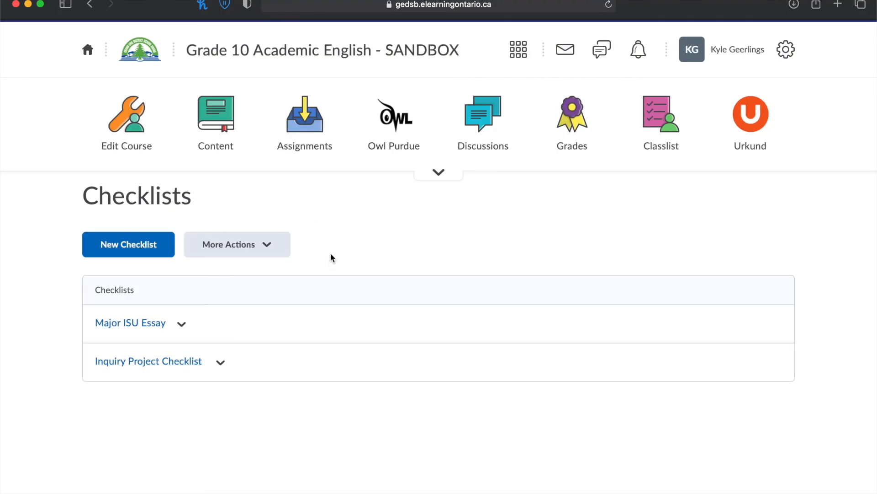
- Create a new checklist named "Important Summative Tasks" and save it
left_click(119, 243)
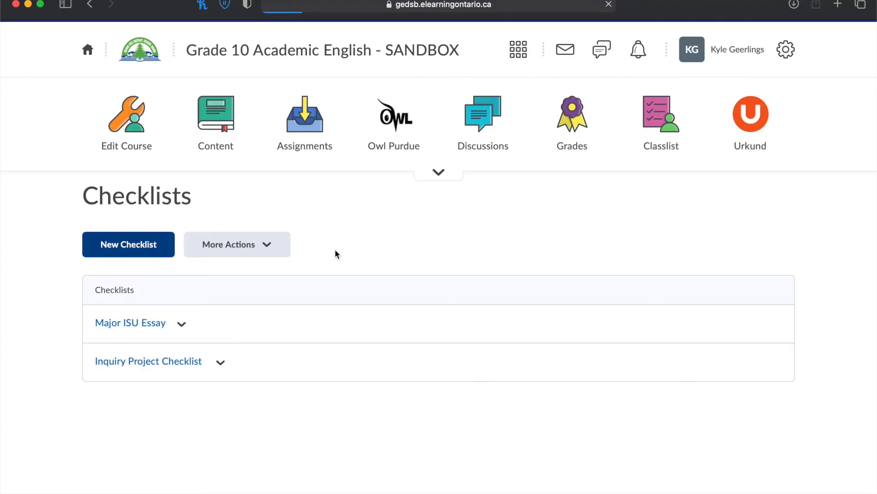
left_click(150, 263)
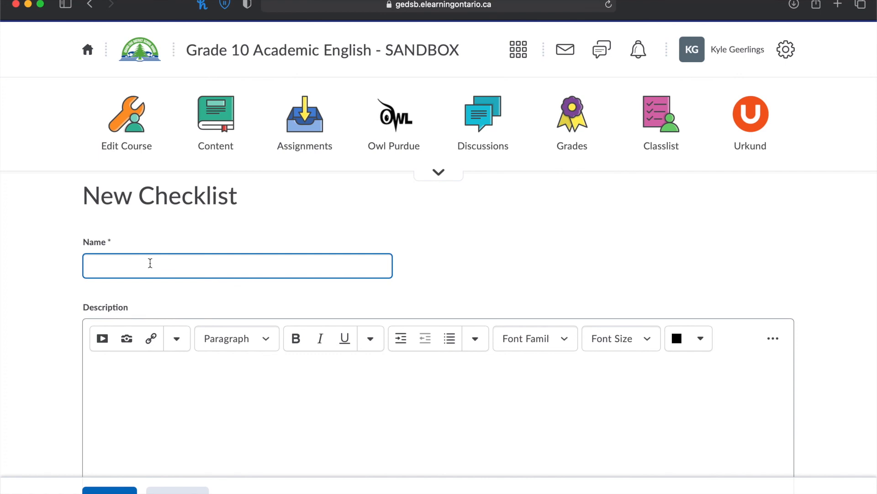
type("Important Summative Taskt")
key("BackSpace")
type("s")
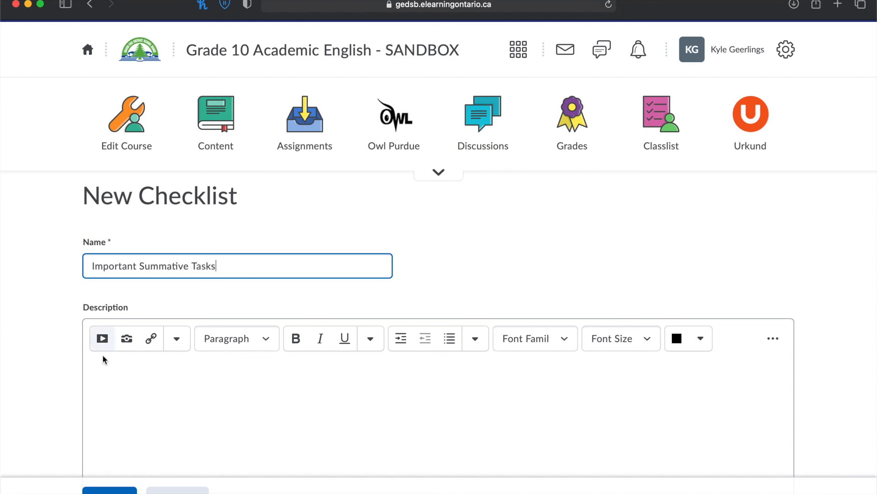
scroll(104, 359, "down", 3)
left_click(109, 490)
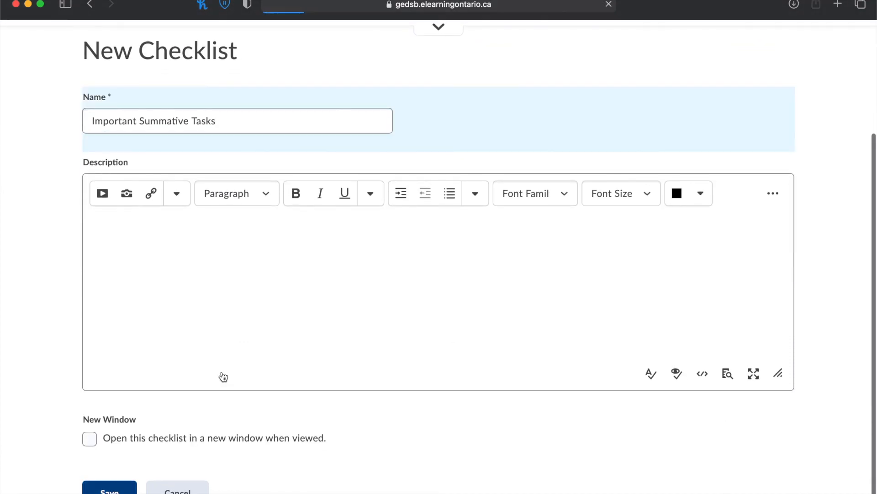
- Examine the properties and the Categories and Items section of the Important Summative Tasks checklist, then leave the editor for the checklist list
scroll(267, 358, "down", 4)
scroll(267, 359, "down", 3)
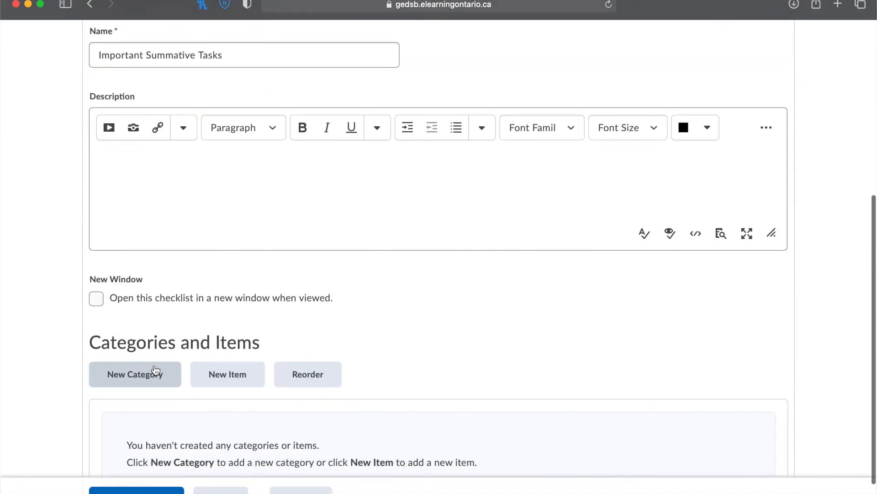
scroll(209, 324, "down", 2)
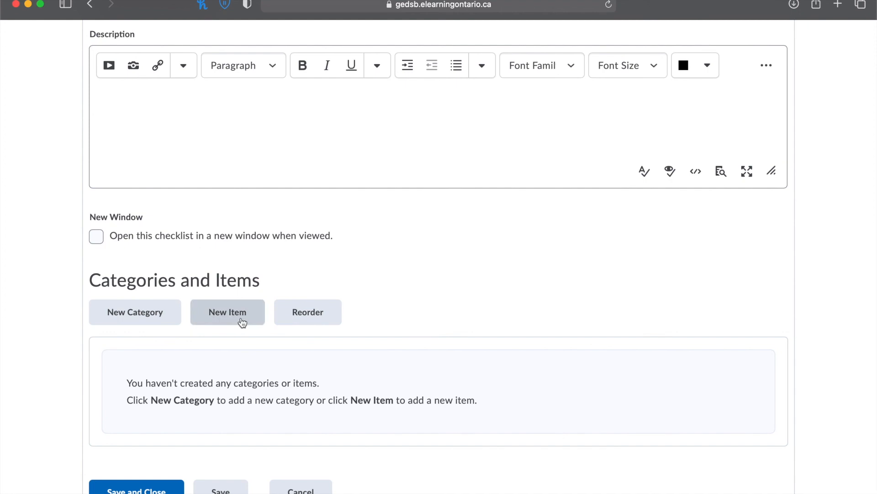
scroll(243, 269, "up", 10)
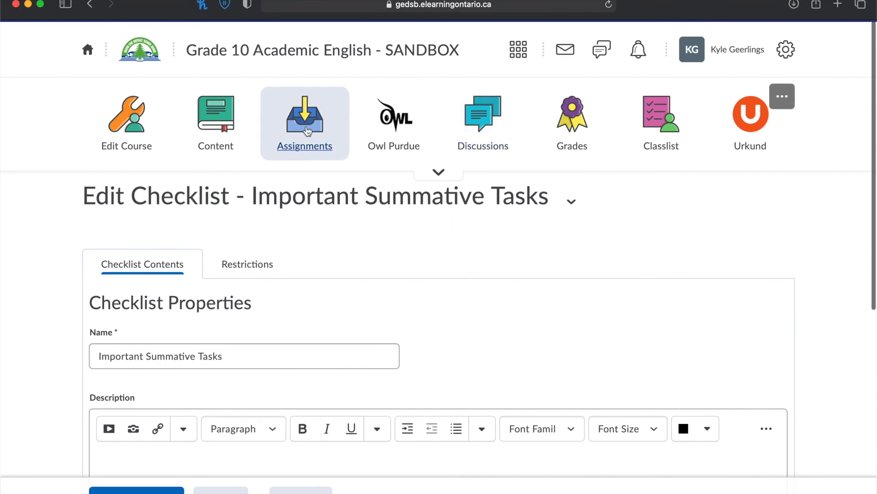
scroll(464, 266, "down", 3)
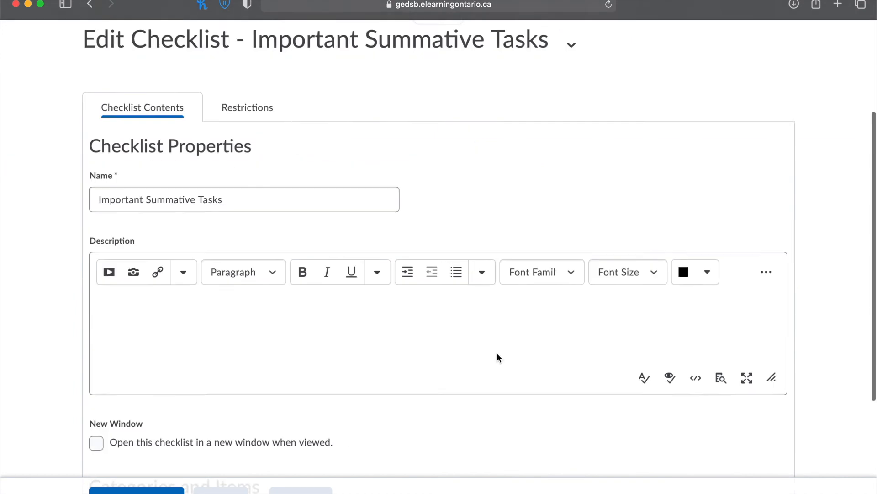
scroll(498, 357, "down", 6)
scroll(452, 276, "up", 5)
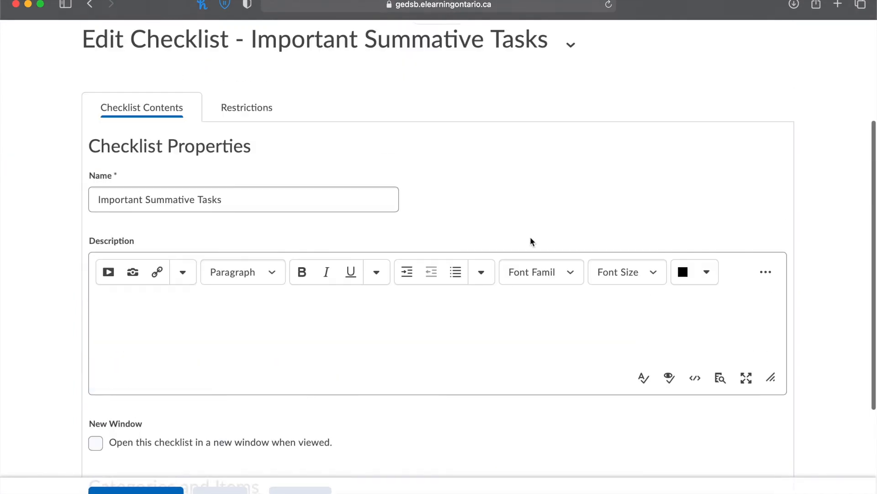
scroll(531, 237, "up", 2)
scroll(531, 238, "down", 2)
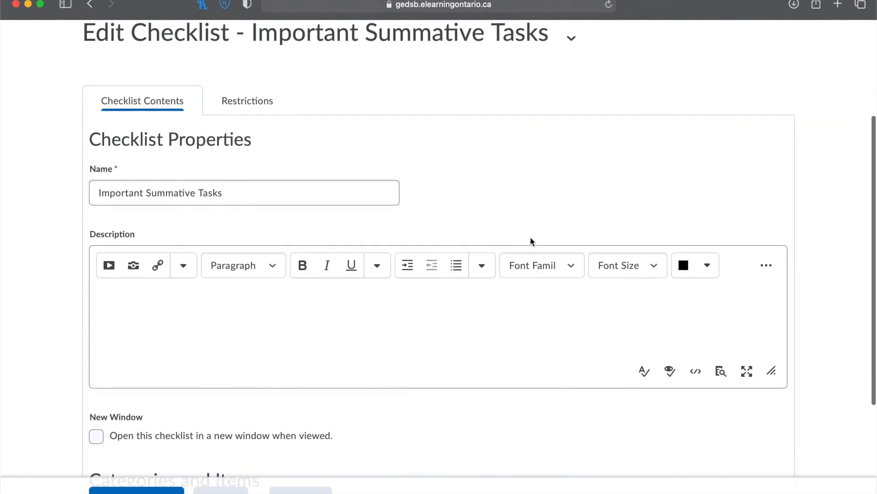
scroll(531, 238, "up", 5)
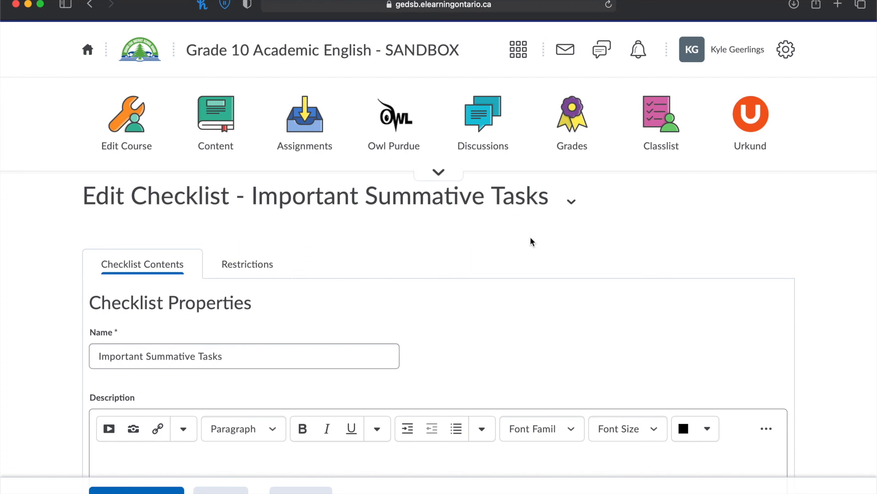
scroll(530, 237, "down", 8)
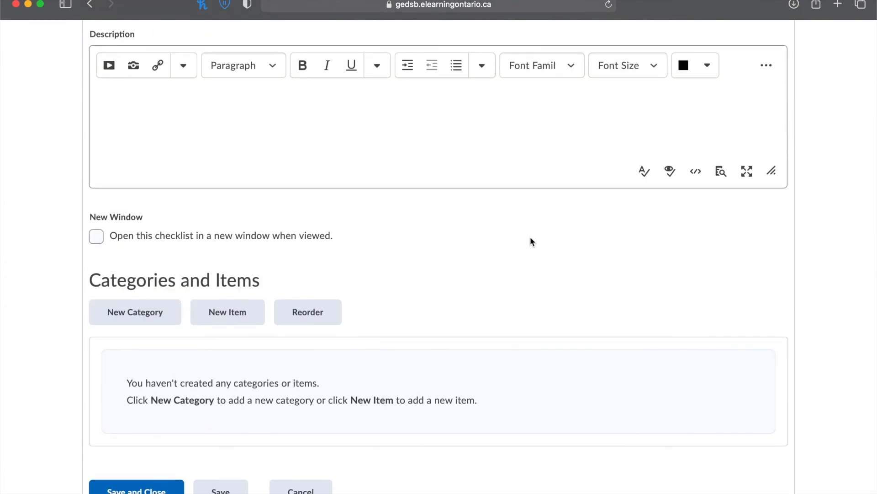
scroll(530, 236, "up", 6)
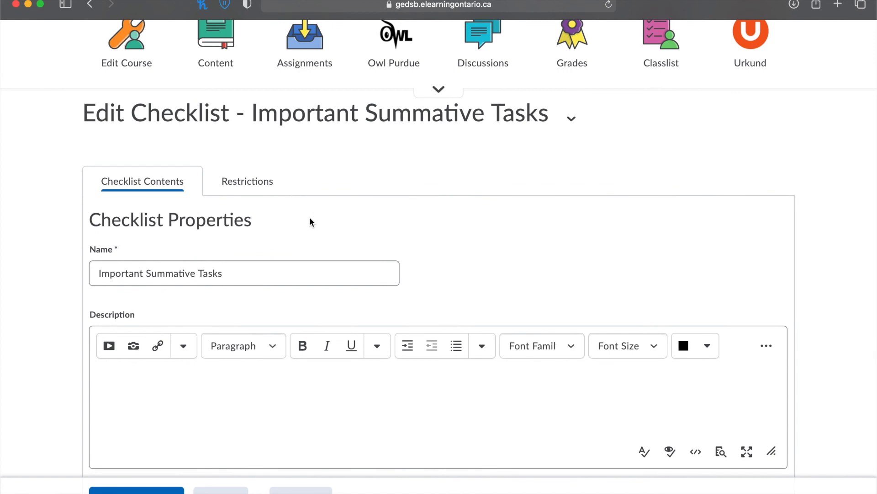
scroll(388, 274, "down", 3)
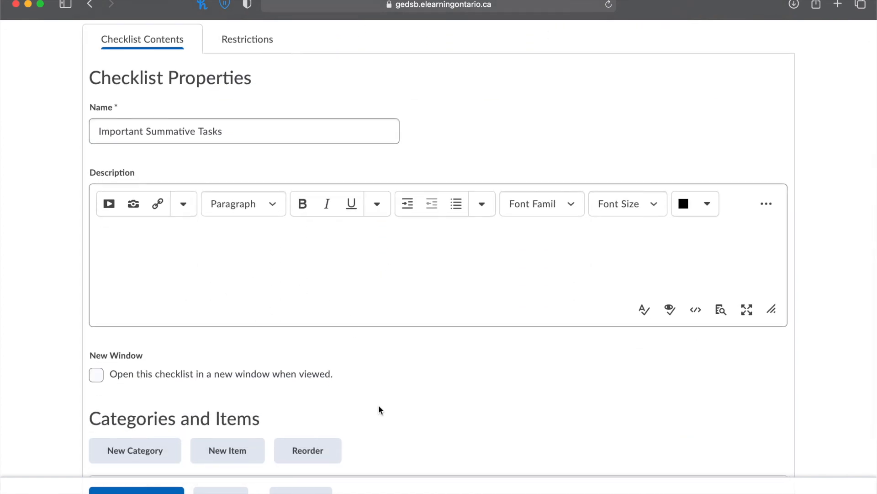
scroll(378, 405, "down", 1)
scroll(379, 405, "down", 2)
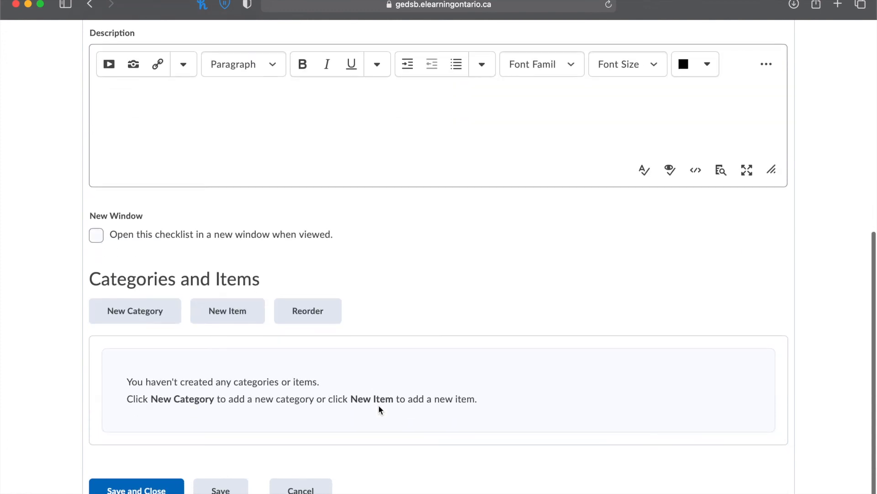
left_click(301, 491)
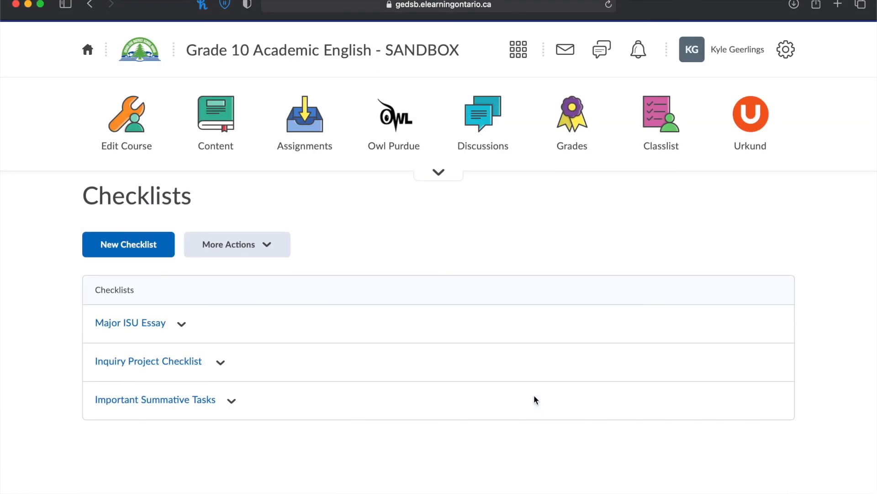